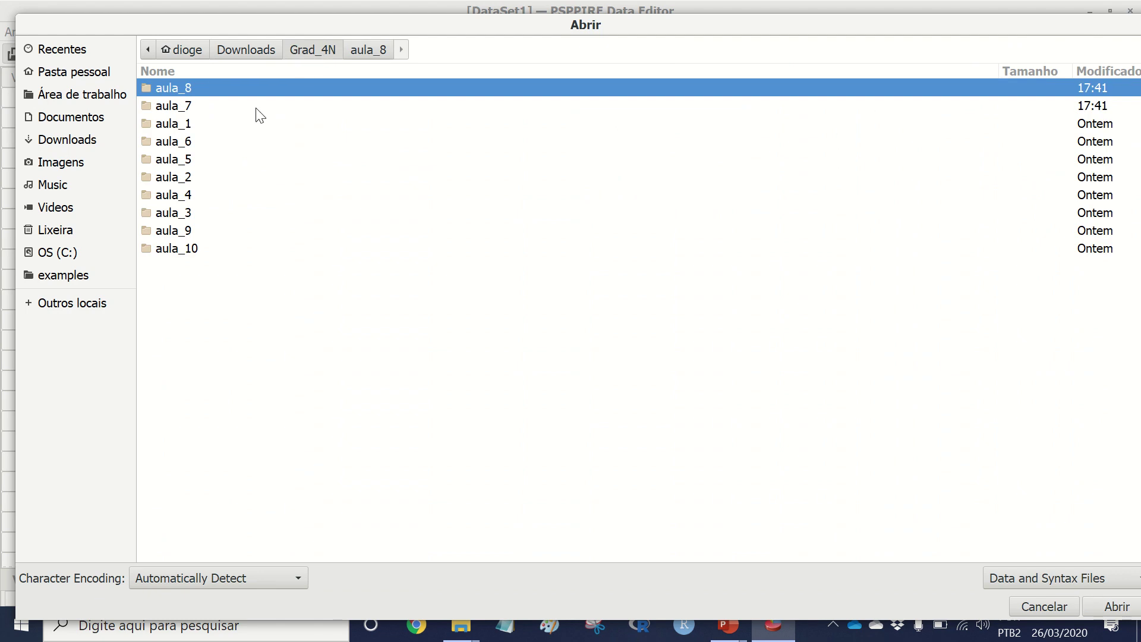
Step: Open Hatco_trad.sav from the aula_8 folder and widen the Nome column to show the full variable names
double_click(179, 87)
double_click(178, 87)
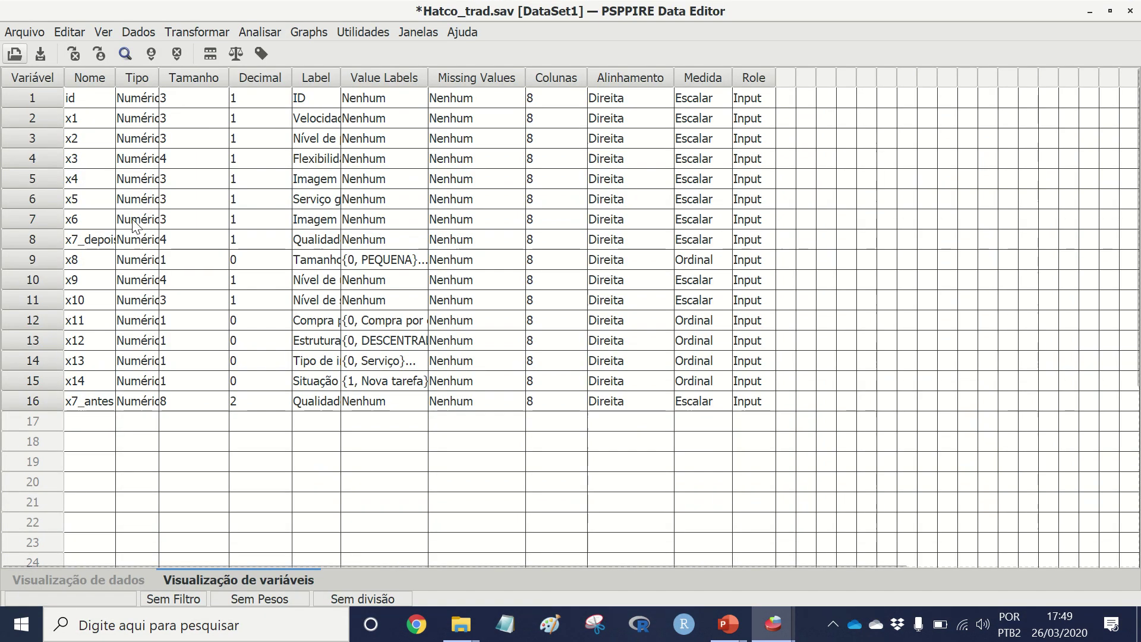
left_click_drag(117, 73, 223, 75)
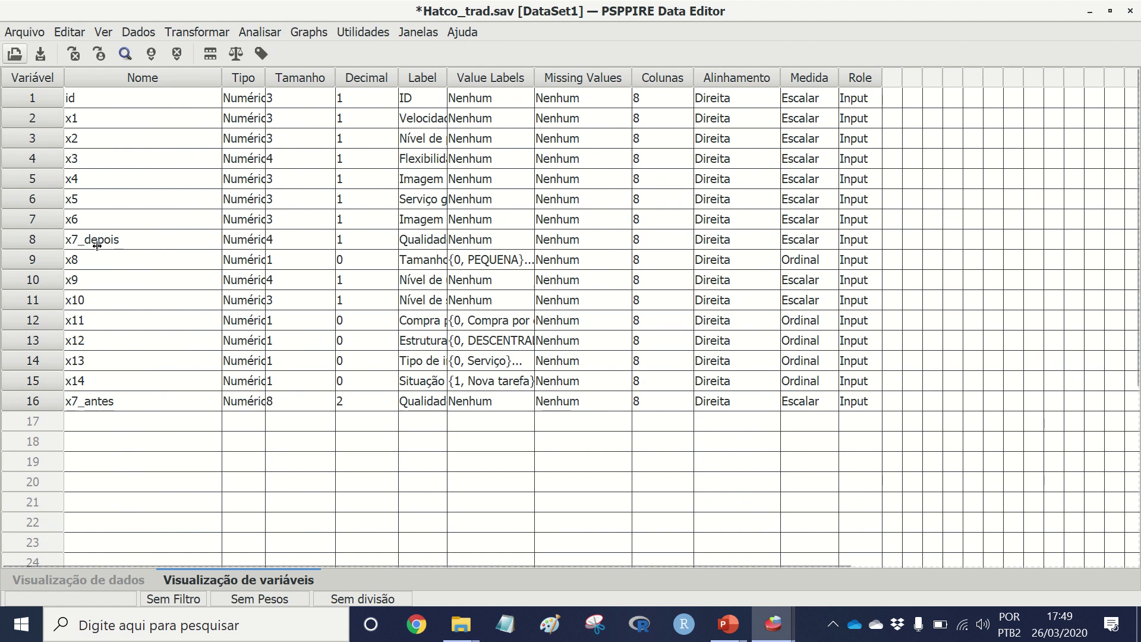
Step: Create a histogram of x7_depois without a normal curve and display it in the output window
left_click(301, 34)
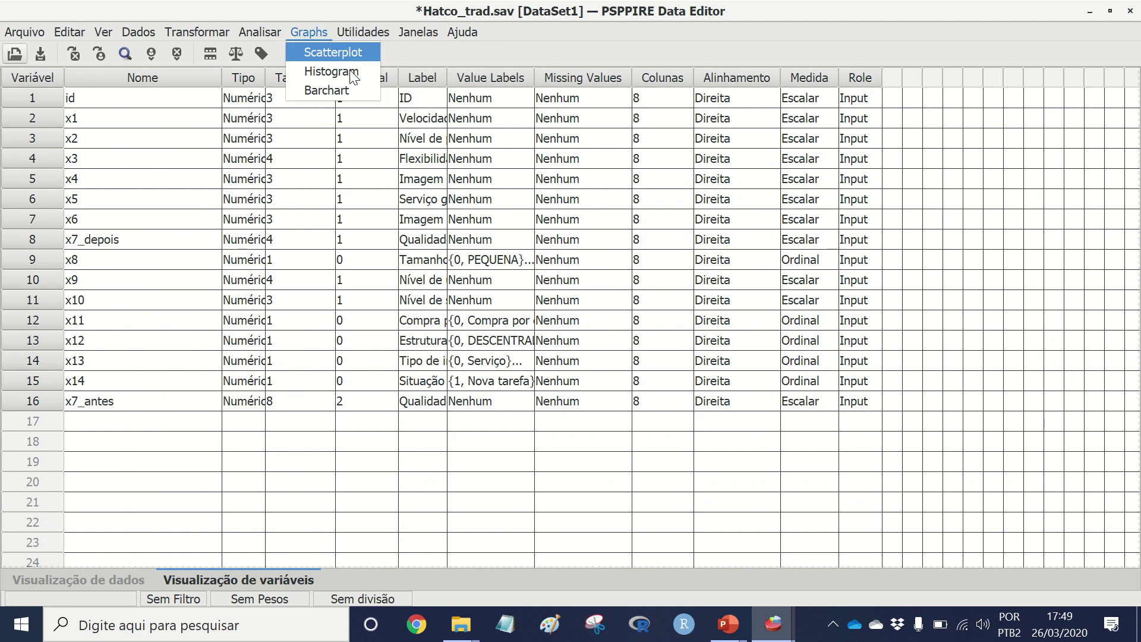
left_click(331, 72)
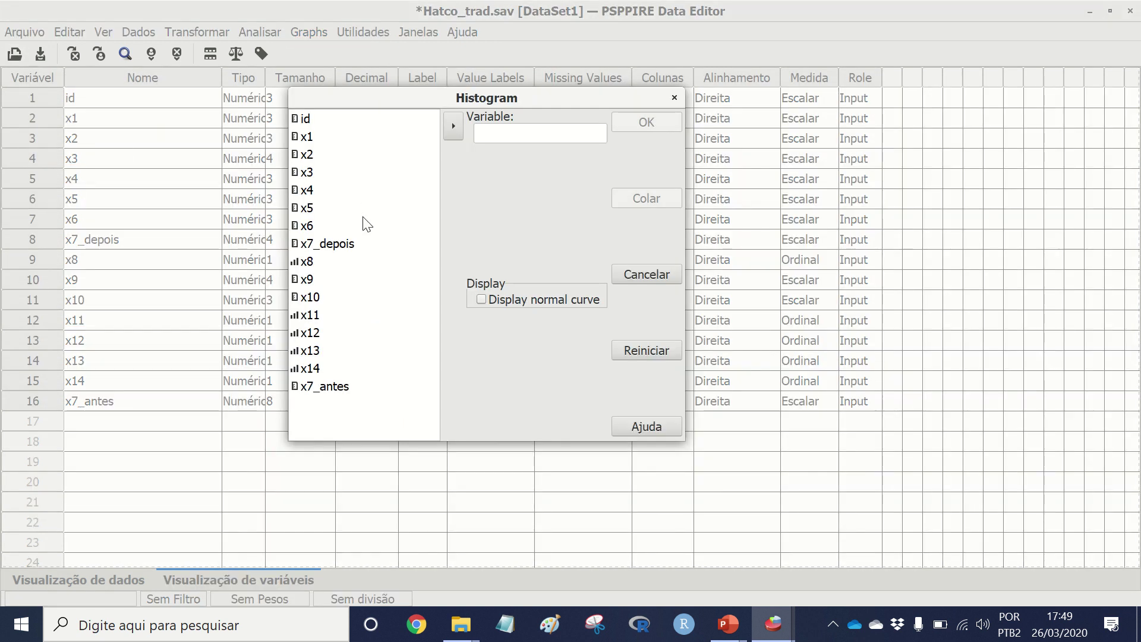
left_click(336, 244)
left_click(457, 122)
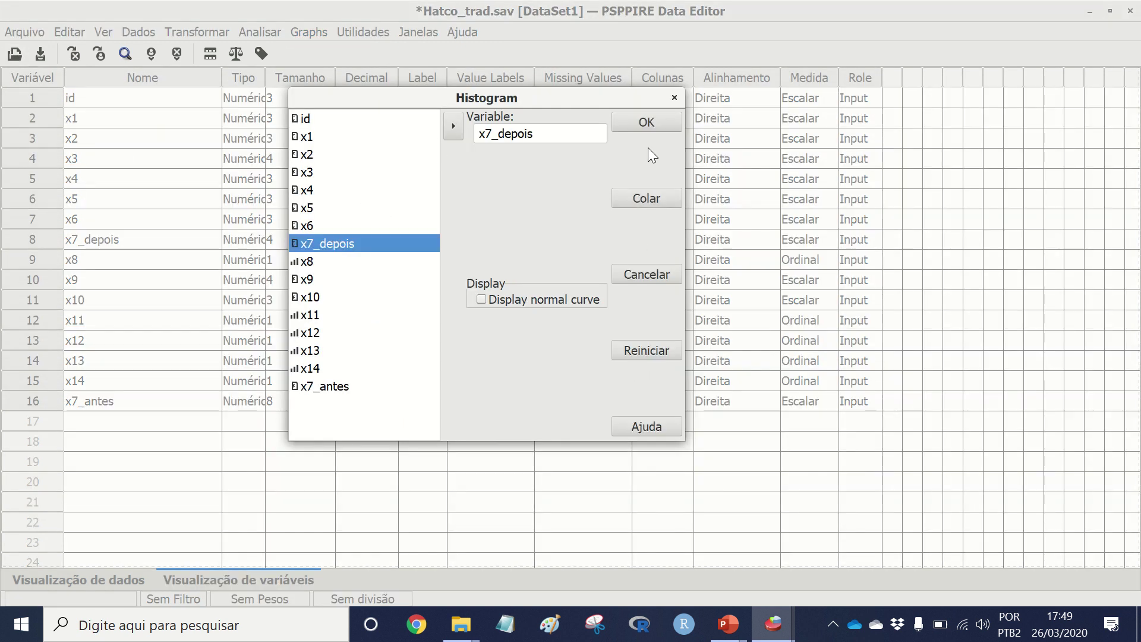
left_click(646, 122)
mouse_move(773, 621)
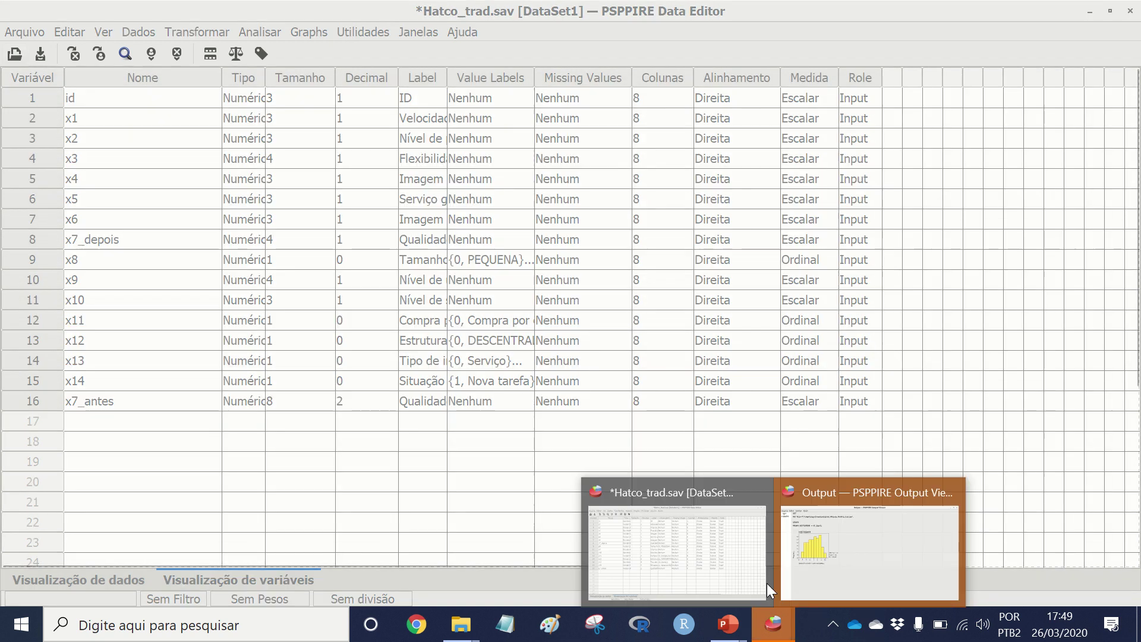
left_click(847, 562)
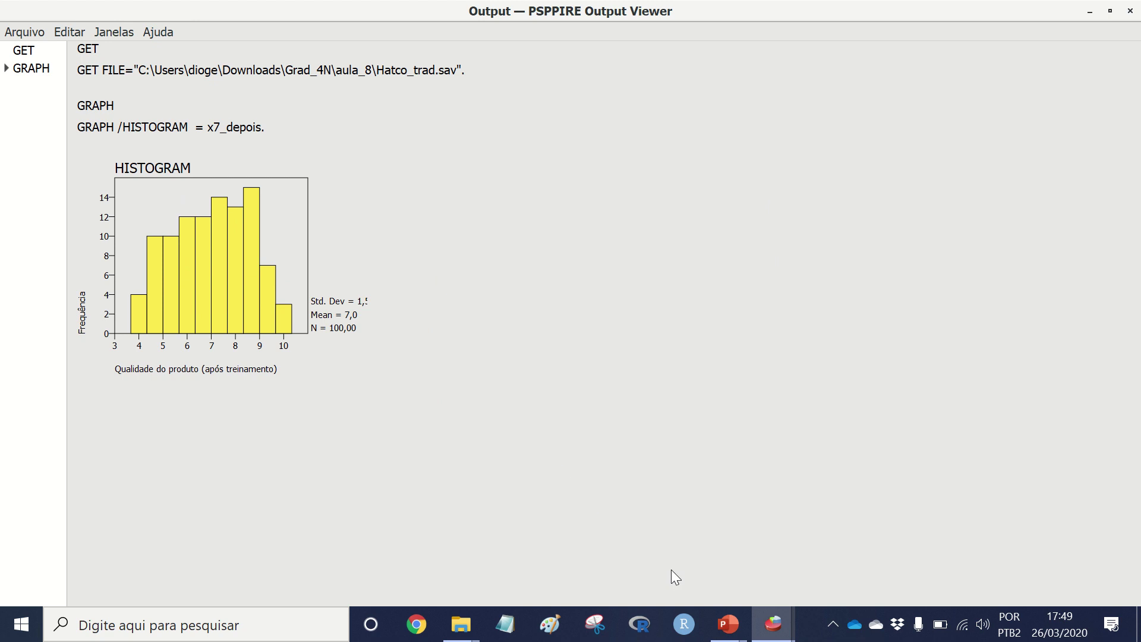
Step: Run a one-sample Kolmogorov-Smirnov test of x7_depois against the Normal distribution and display its results
mouse_move(771, 635)
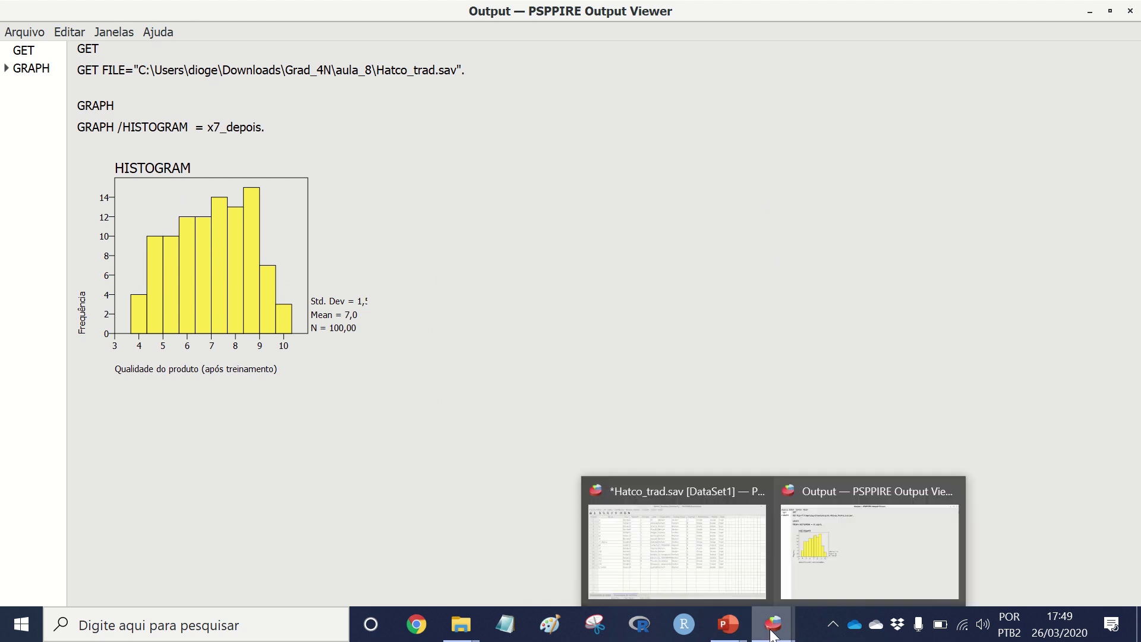
left_click(726, 565)
left_click(248, 35)
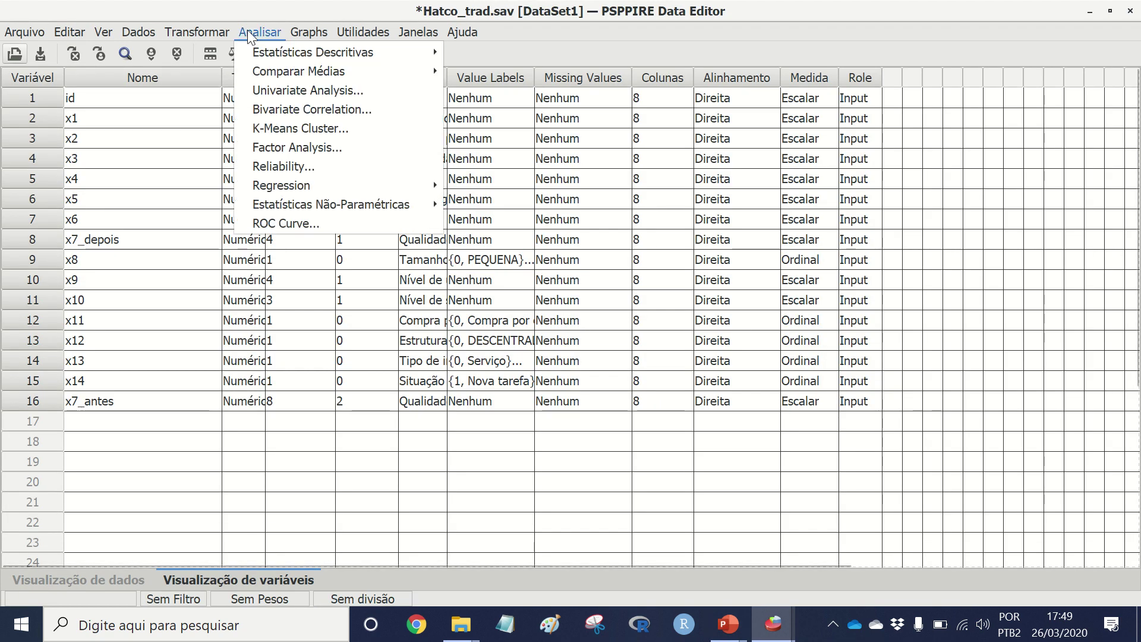
mouse_move(361, 216)
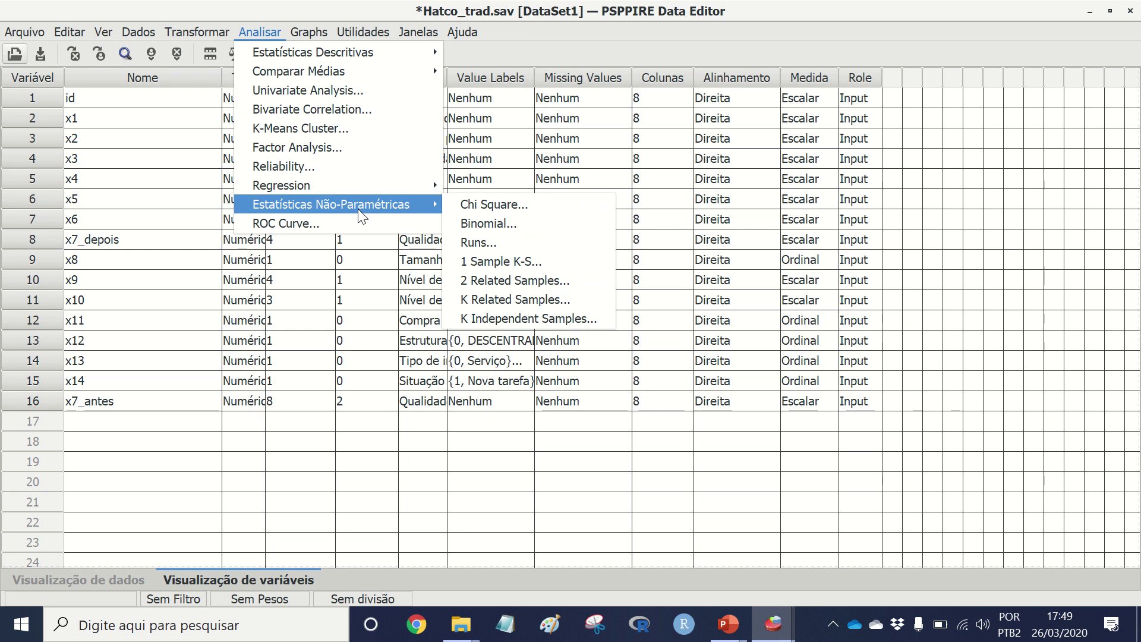
left_click(517, 263)
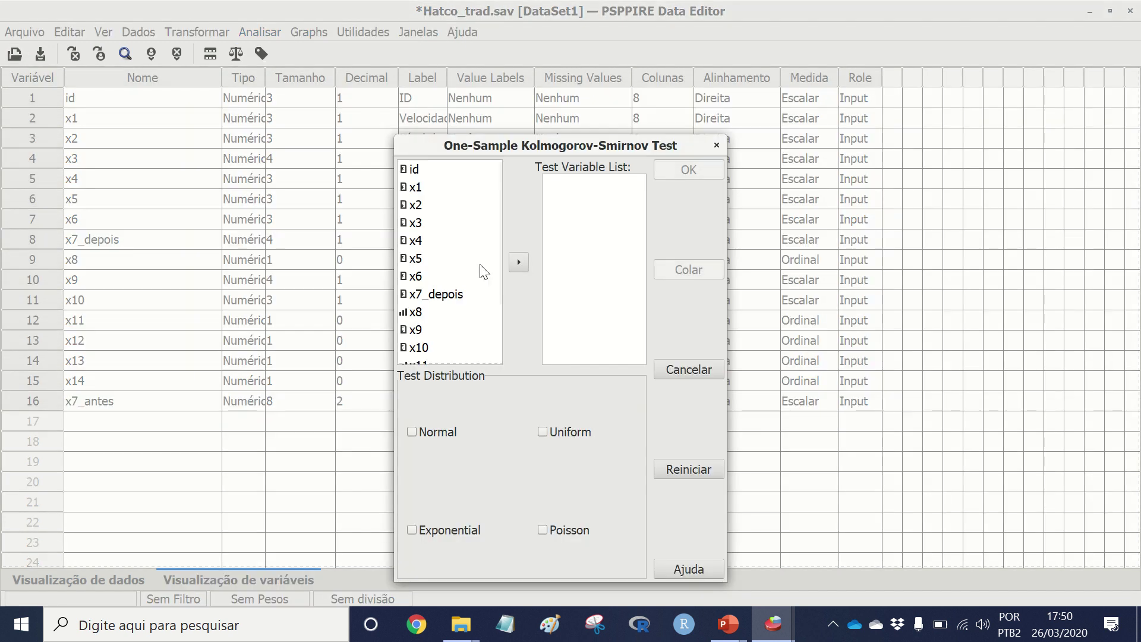
left_click(448, 296)
left_click(518, 262)
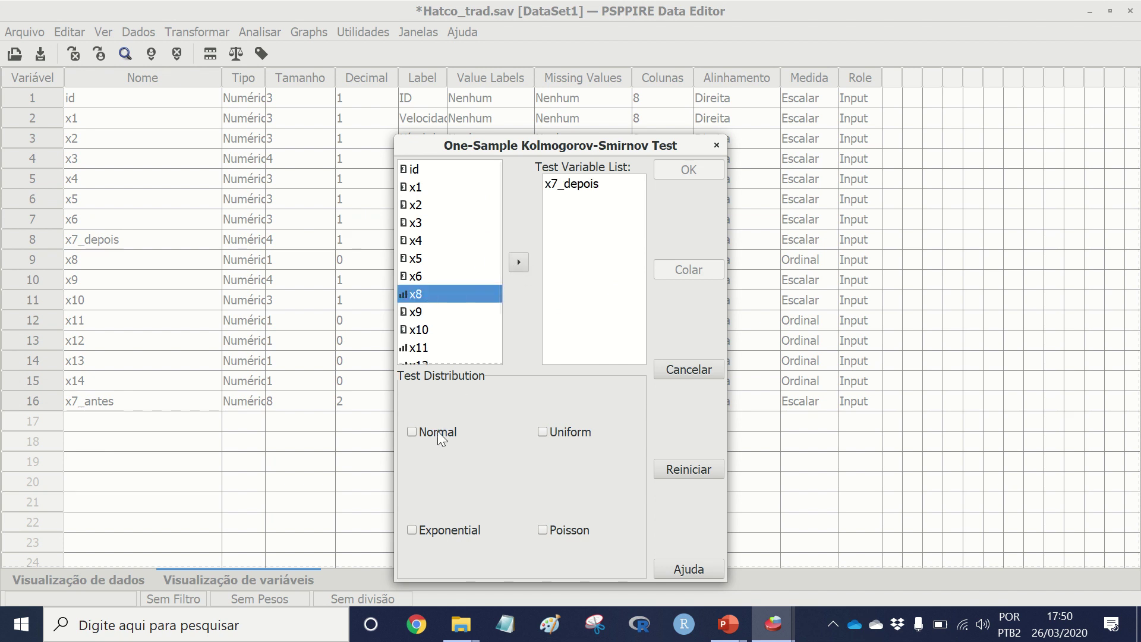
left_click(411, 432)
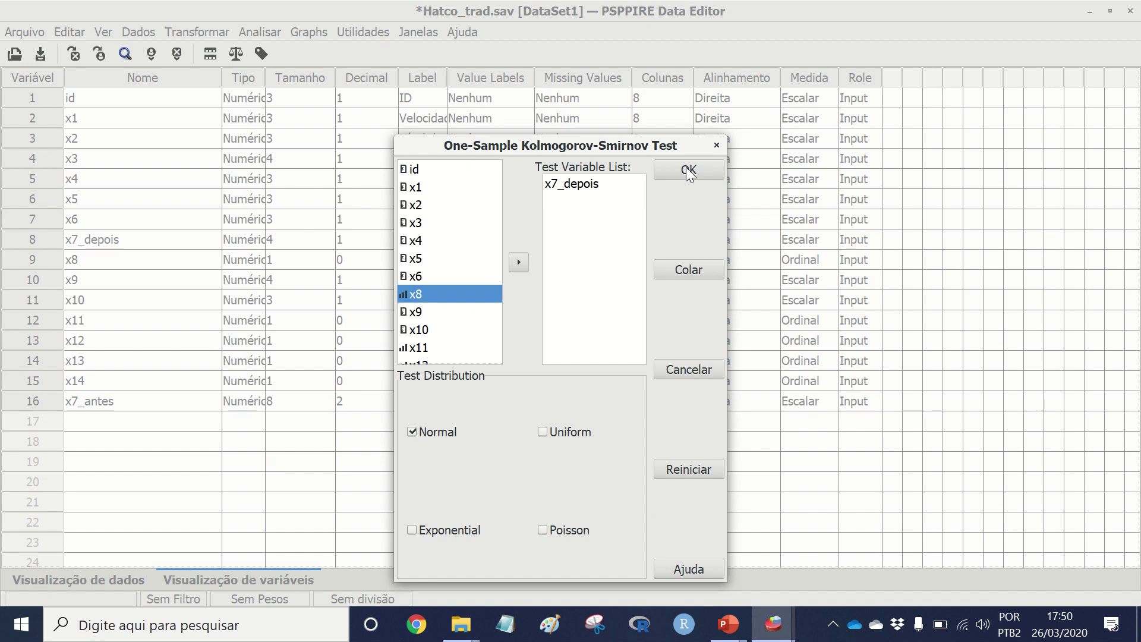
left_click(688, 171)
left_click(761, 631)
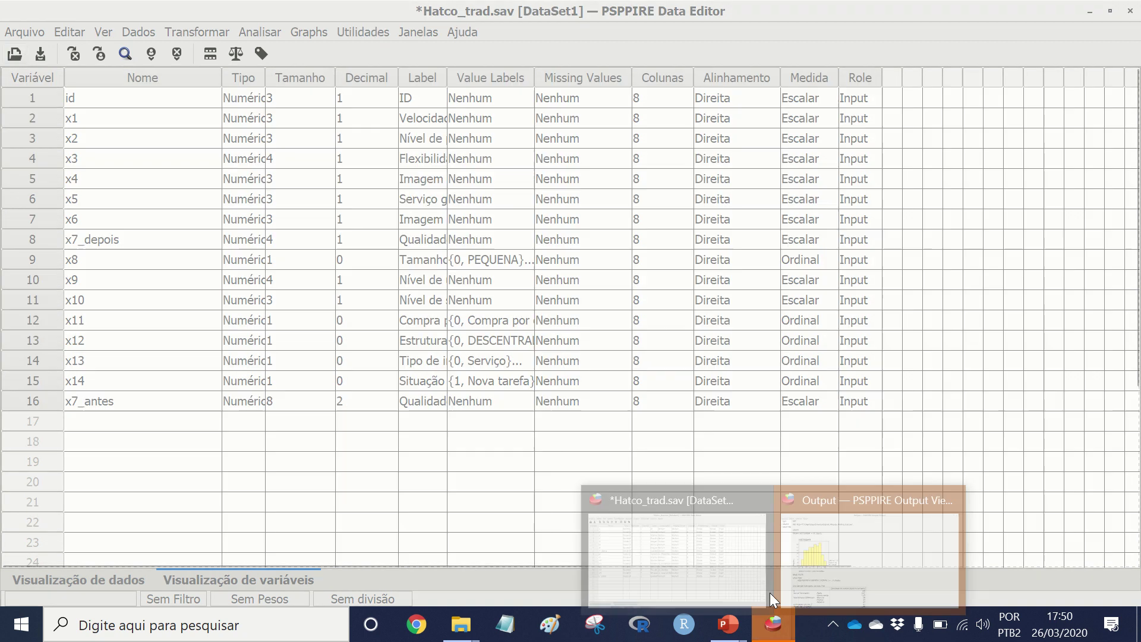
left_click(829, 532)
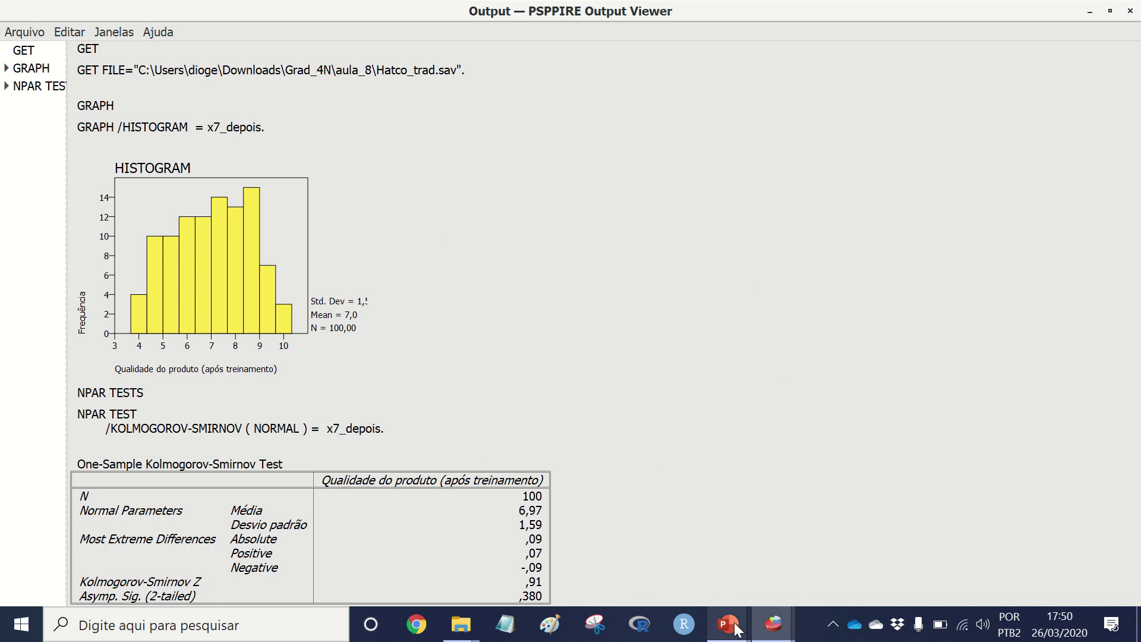
Step: Switch to PowerPoint to review the slide on testing whether mean quality is 8, and return to the PSPPIRE output
mouse_move(737, 628)
left_click(668, 492)
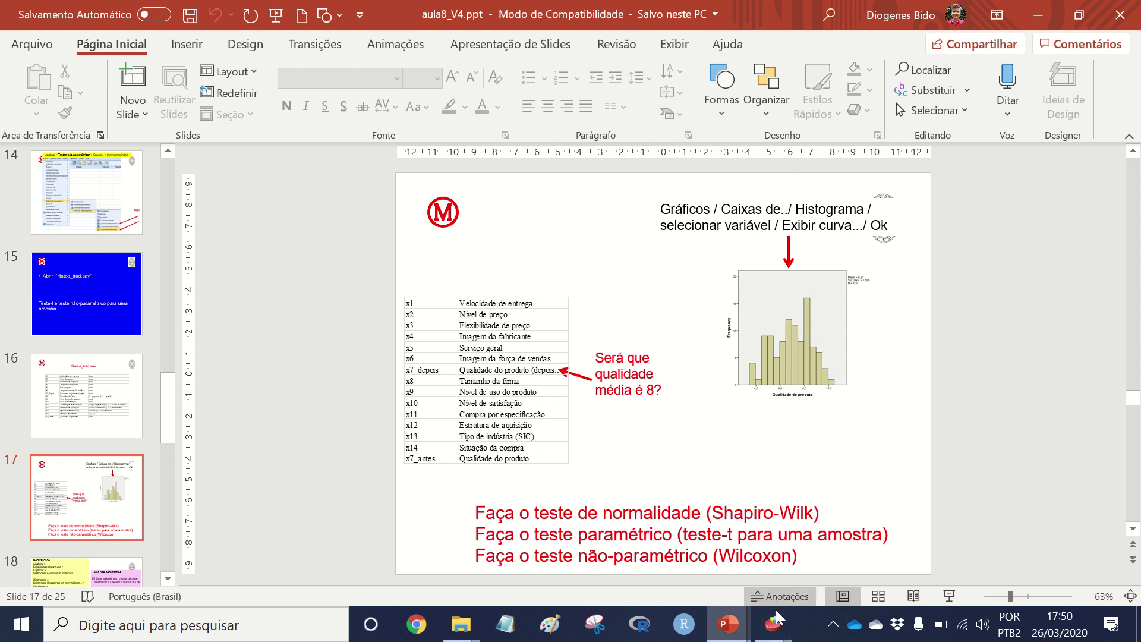
mouse_move(777, 618)
left_click(831, 545)
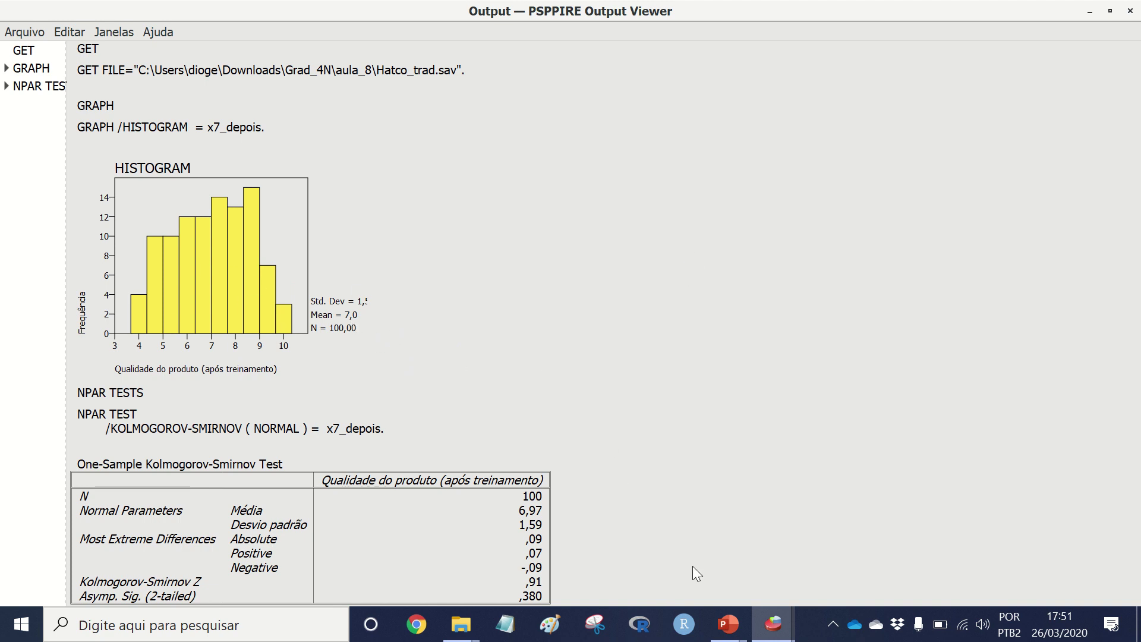
Step: Set up a one-sample t test in the data editor with x7_depois as test variable and 8 as test value
left_click(773, 624)
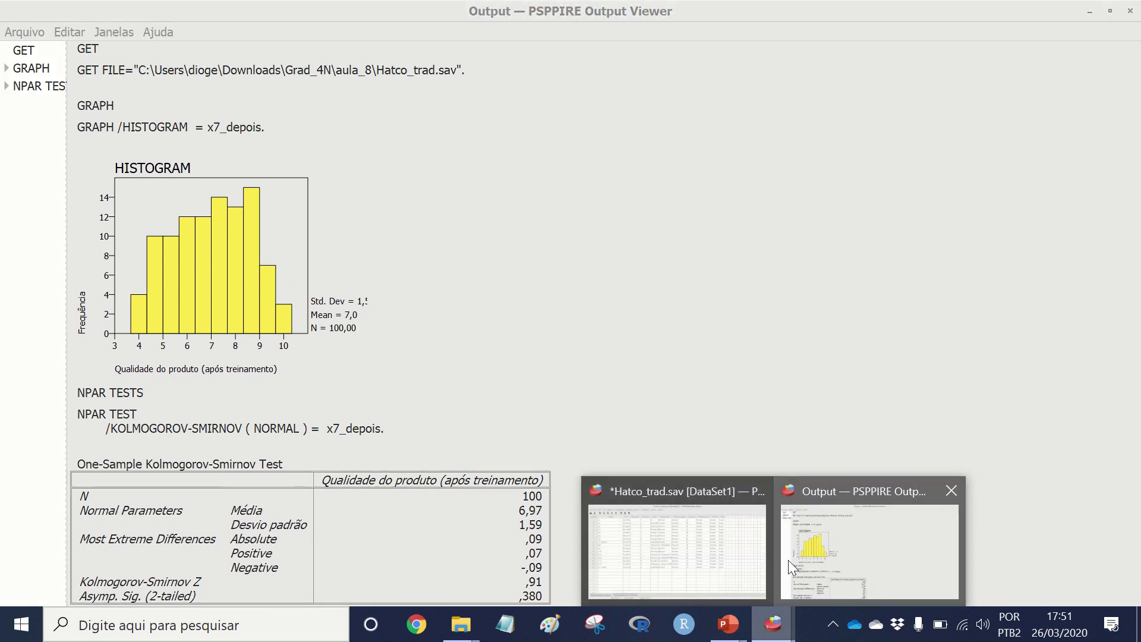
left_click(677, 547)
left_click(260, 33)
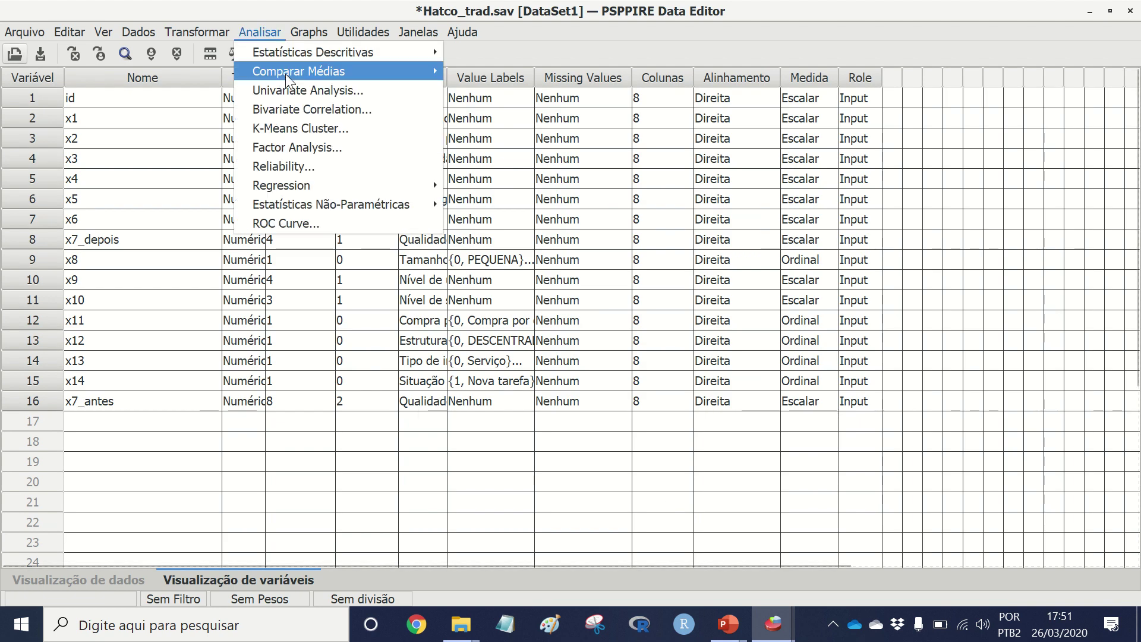
mouse_move(324, 69)
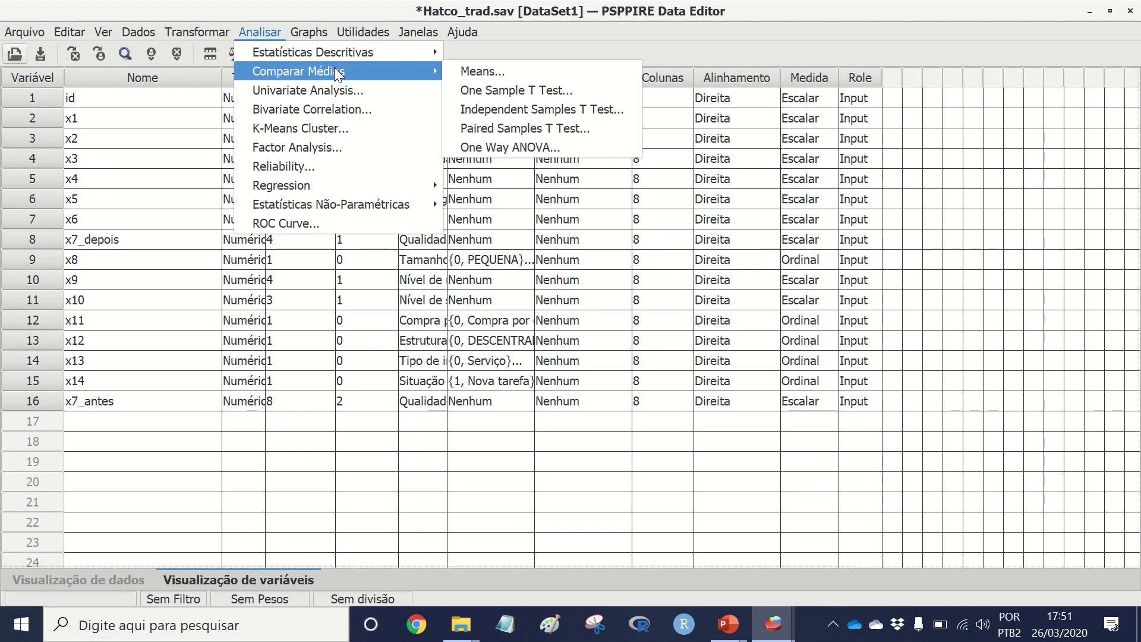
left_click(530, 90)
scroll(443, 332, "down", 1)
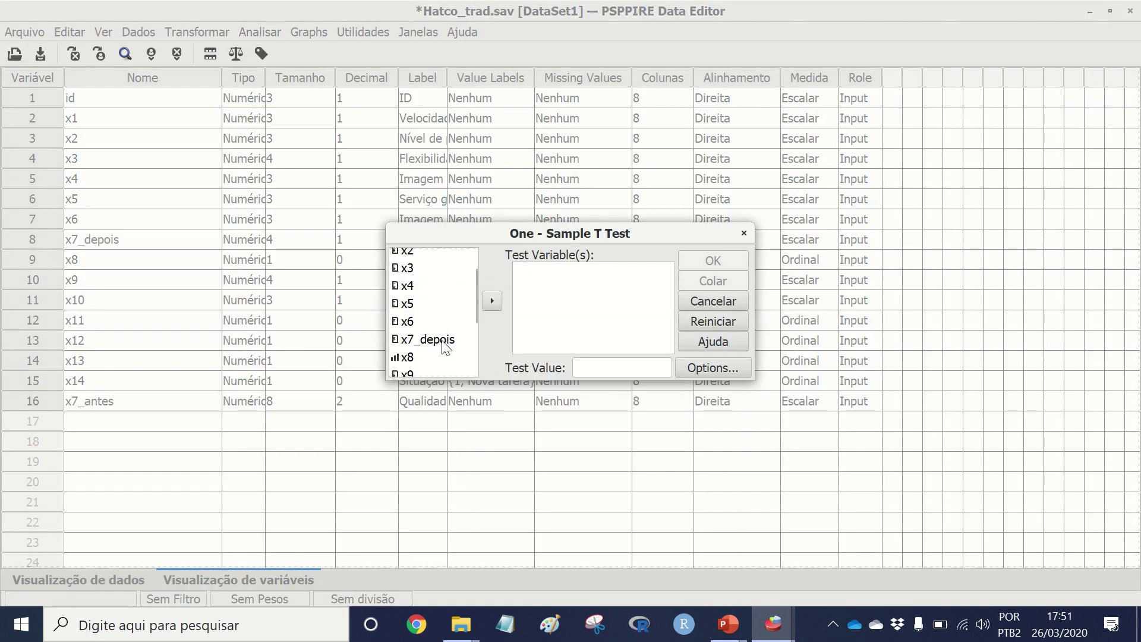
left_click(445, 344)
left_click(492, 301)
left_click(602, 366)
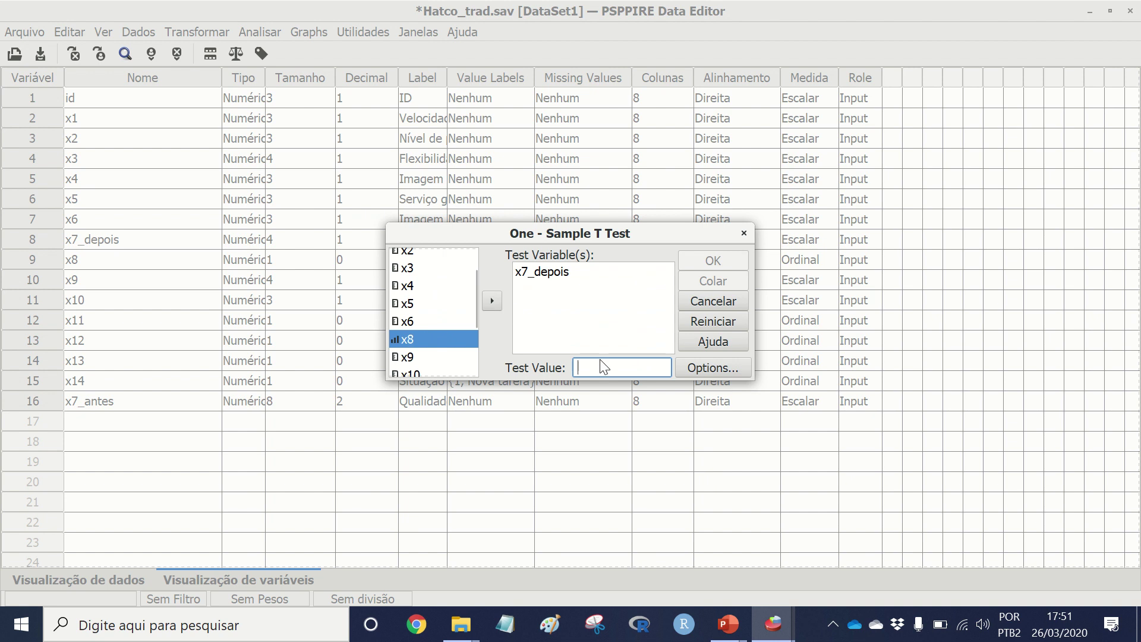
type("8")
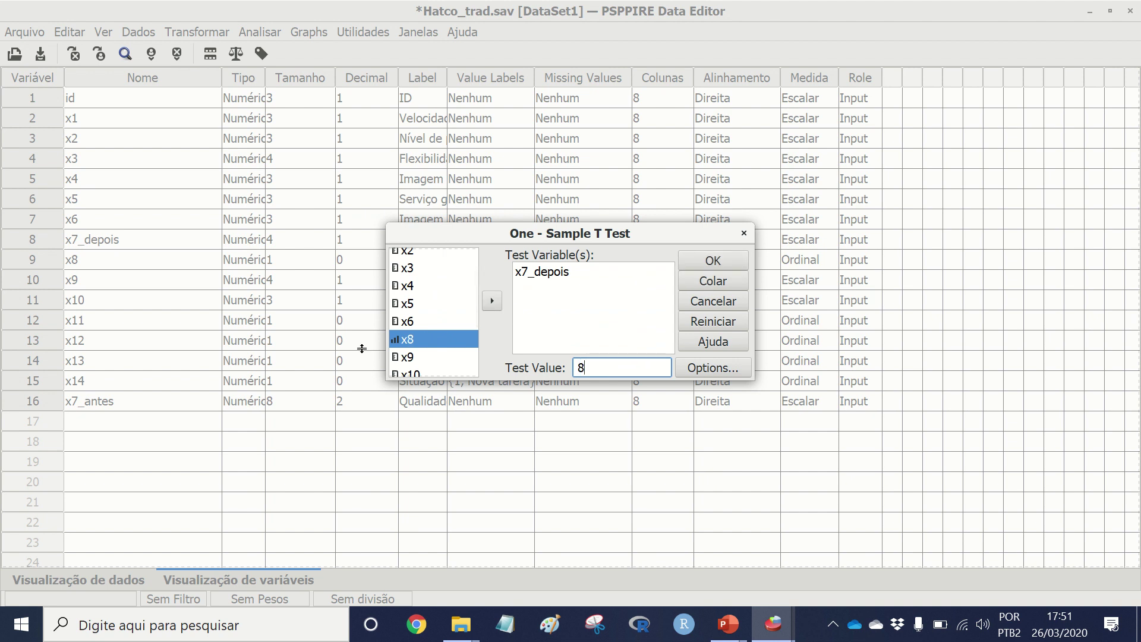
Step: Keep the 95% confidence interval and analysis-by-analysis exclusion, run the t test, and examine its result tables
left_click(721, 369)
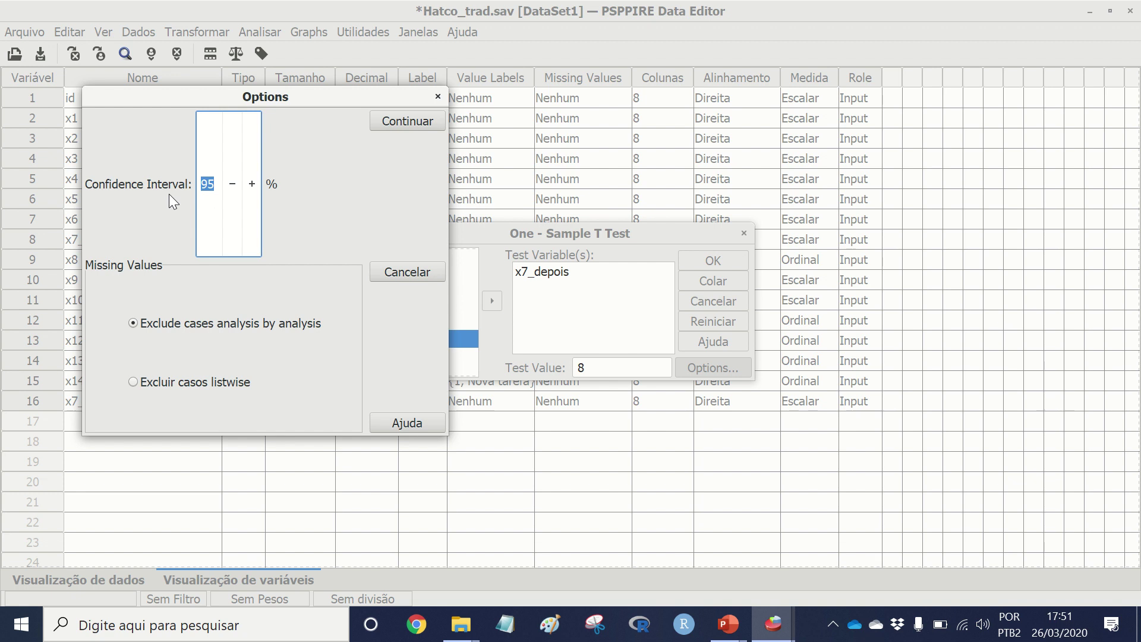
left_click(406, 122)
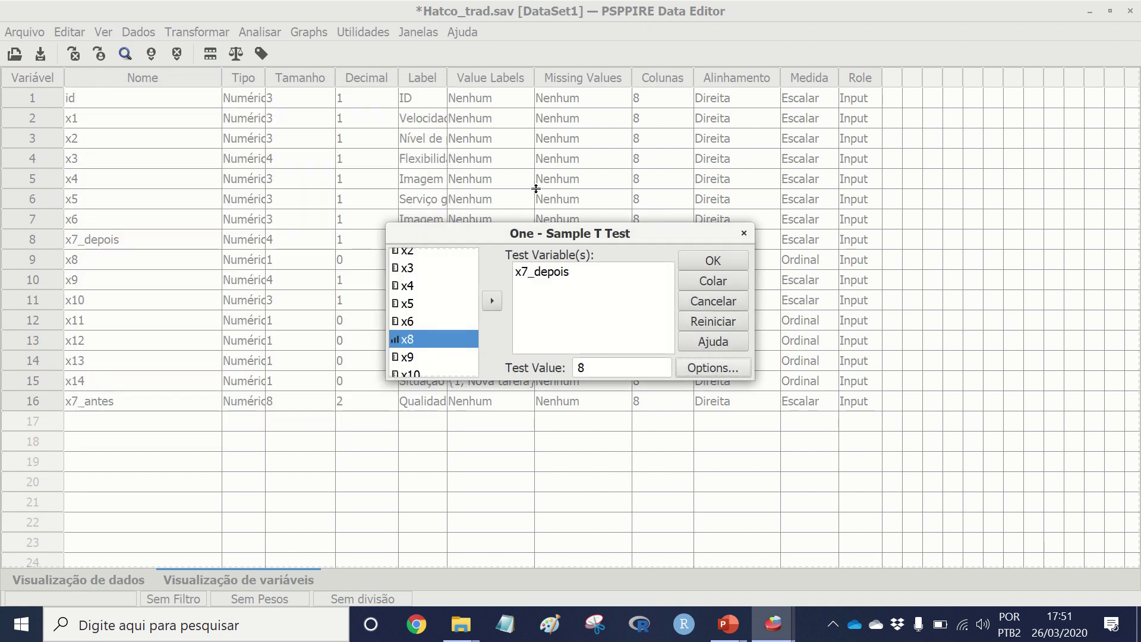
left_click(718, 260)
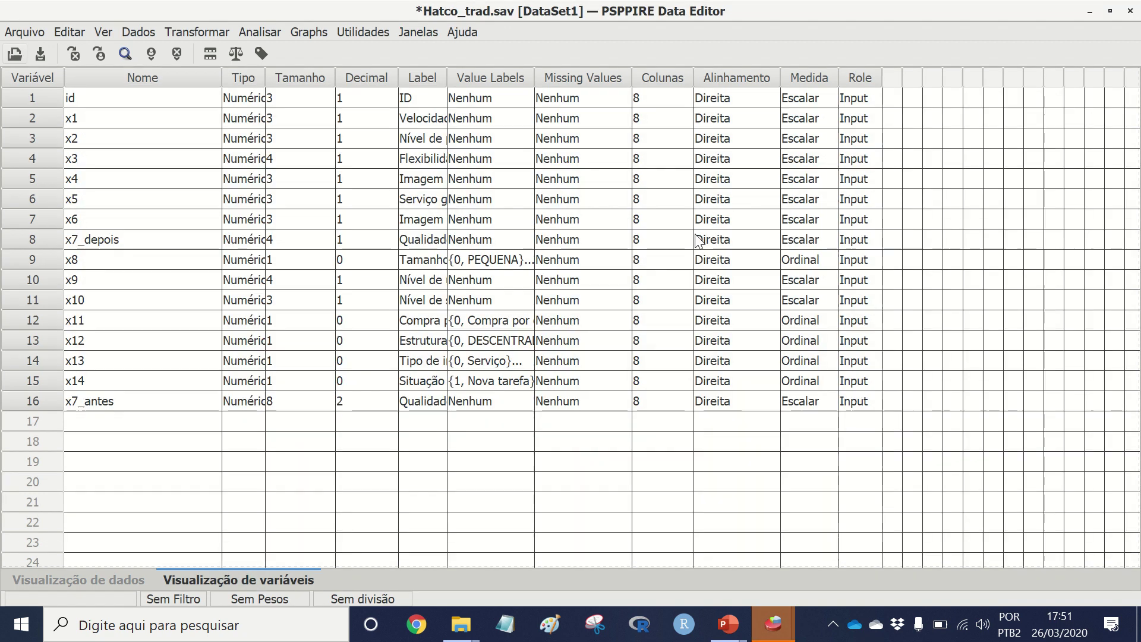
mouse_move(772, 624)
left_click(835, 562)
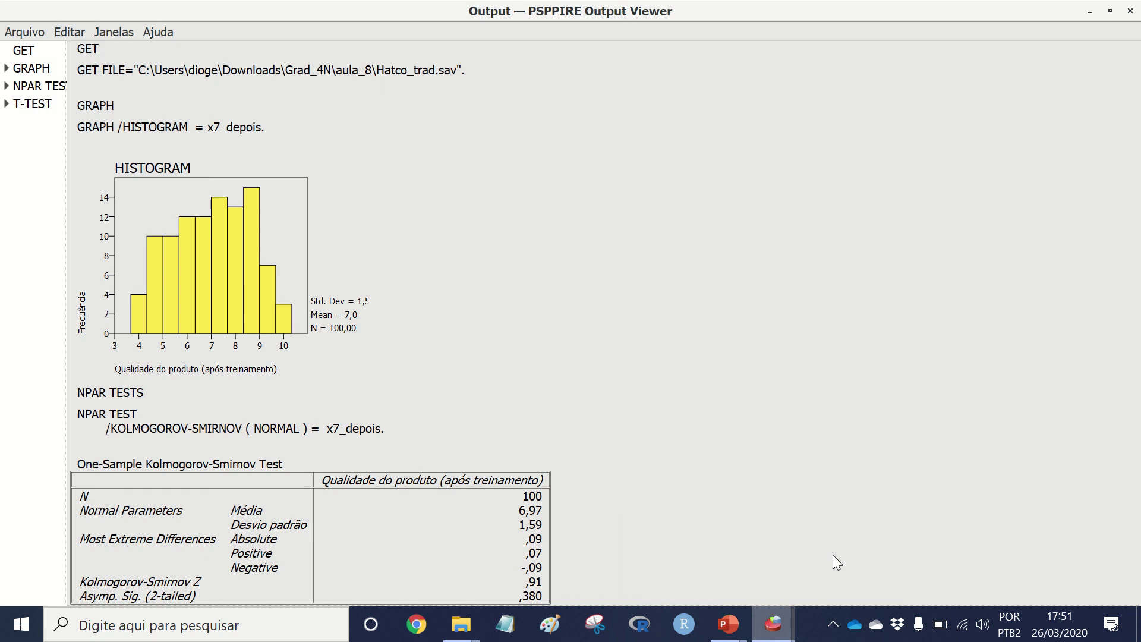
scroll(547, 479, "down", 5)
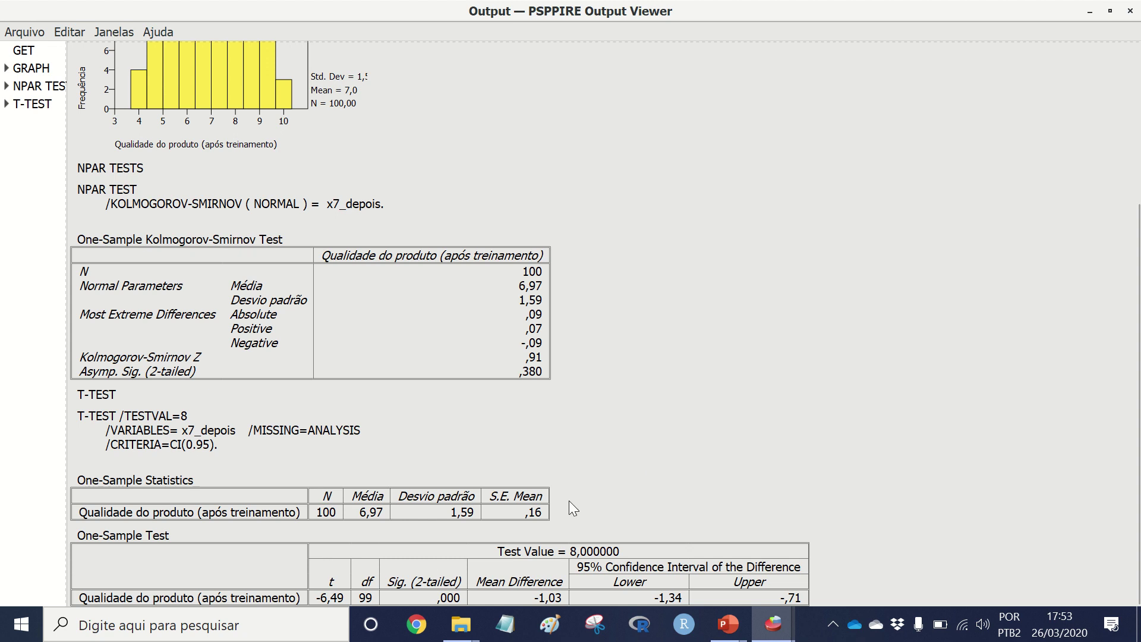
left_click(773, 627)
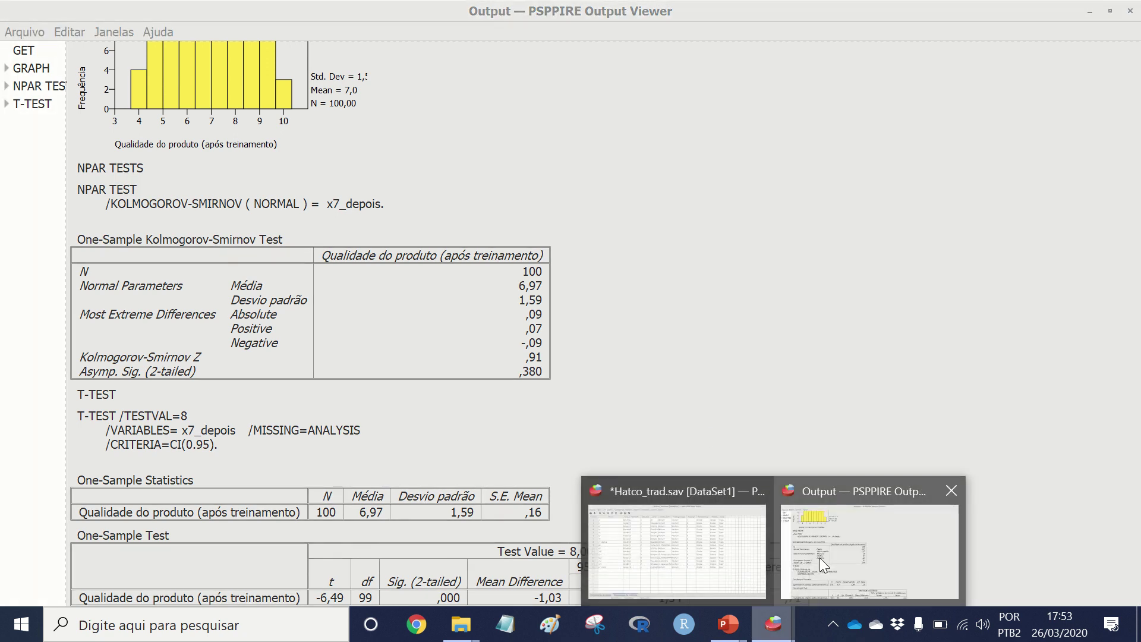
left_click(718, 568)
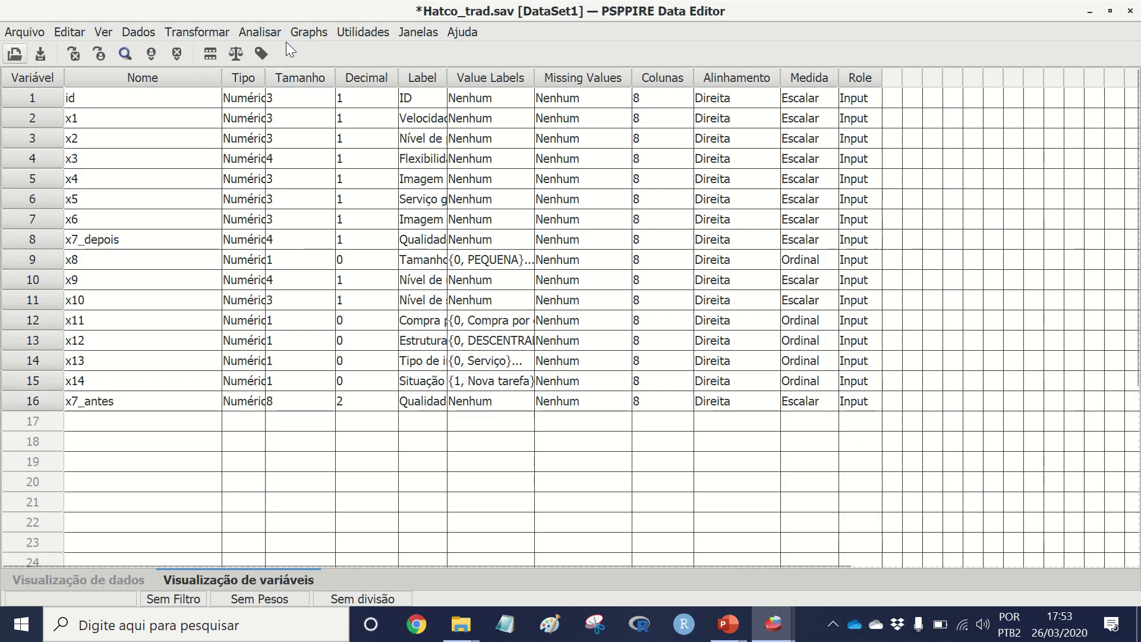
left_click(260, 31)
mouse_move(361, 213)
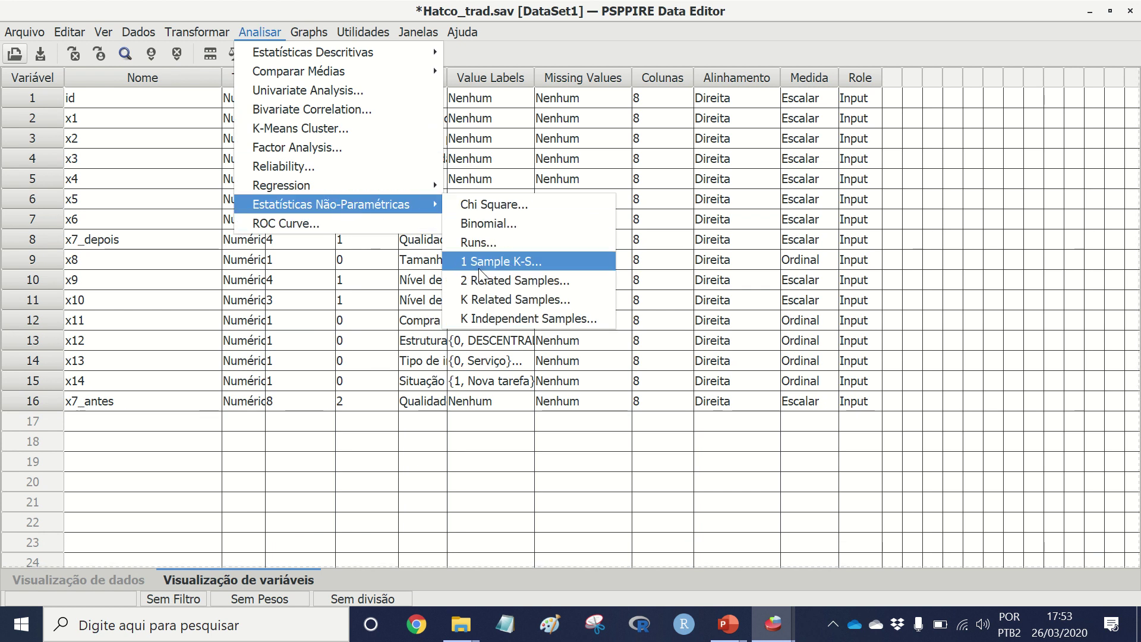
left_click(499, 261)
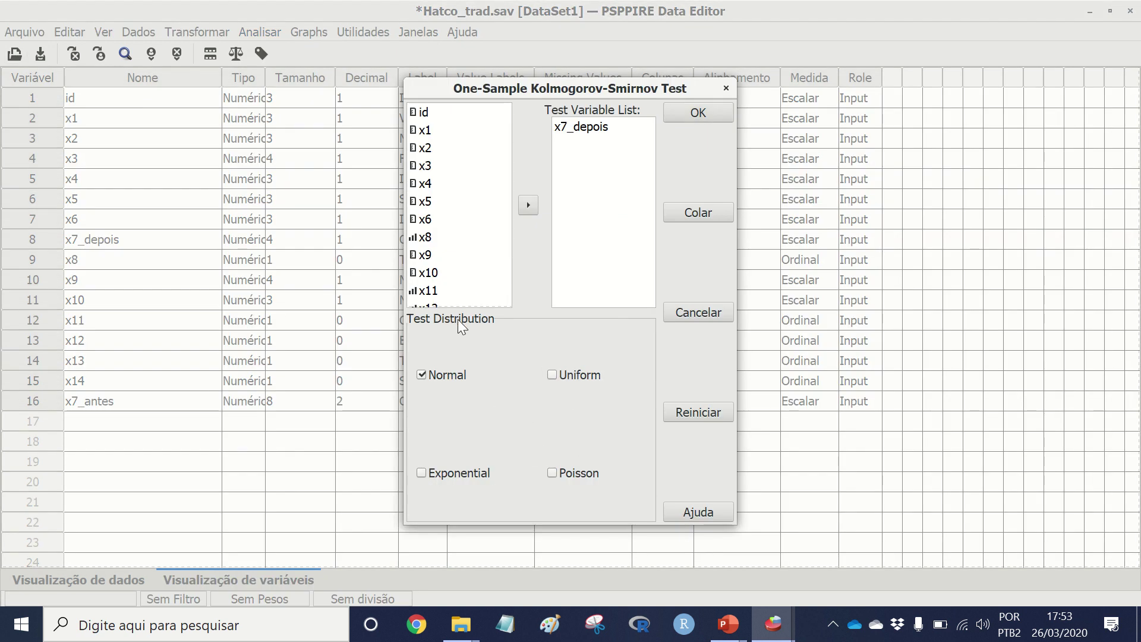
left_click(725, 88)
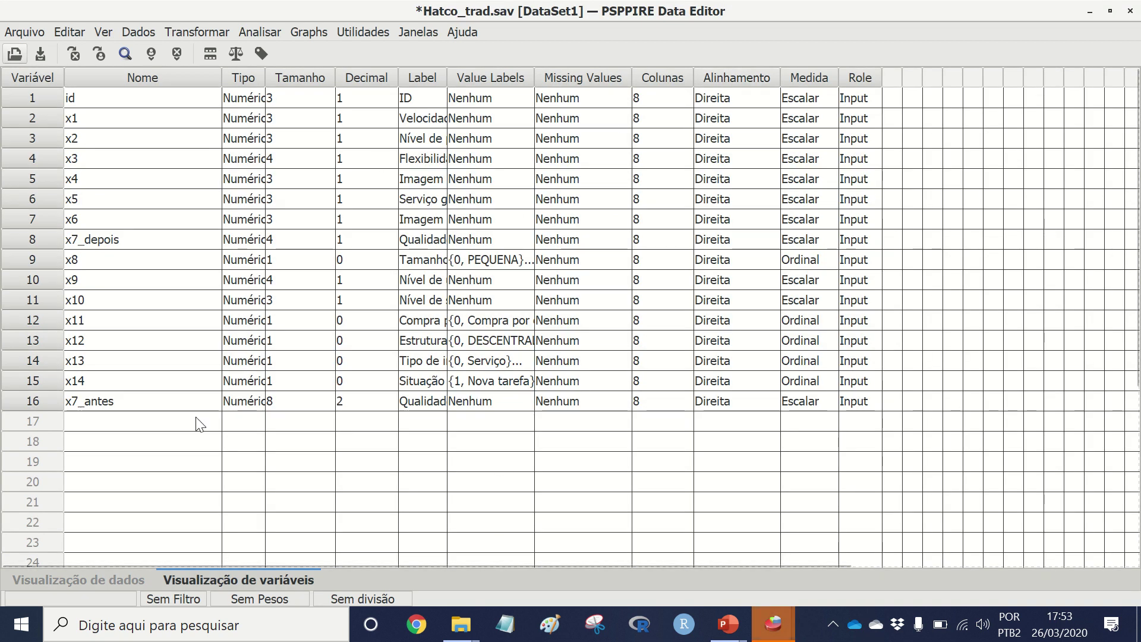
Step: Compute a new variable valor_8 with the constant value 8 for every case
left_click(252, 32)
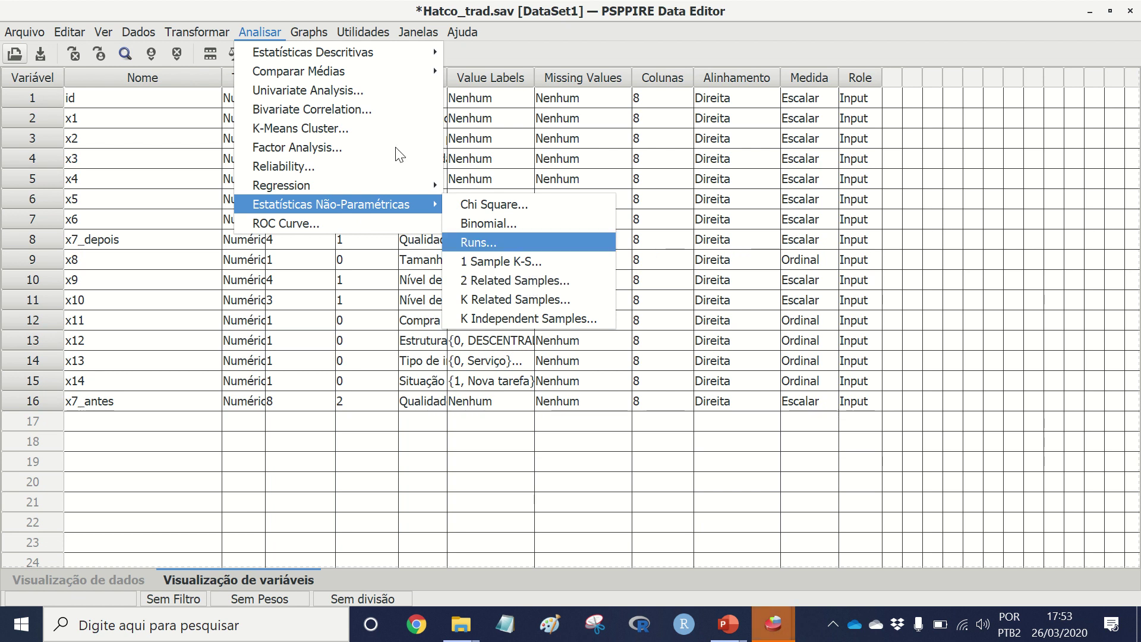
mouse_move(202, 29)
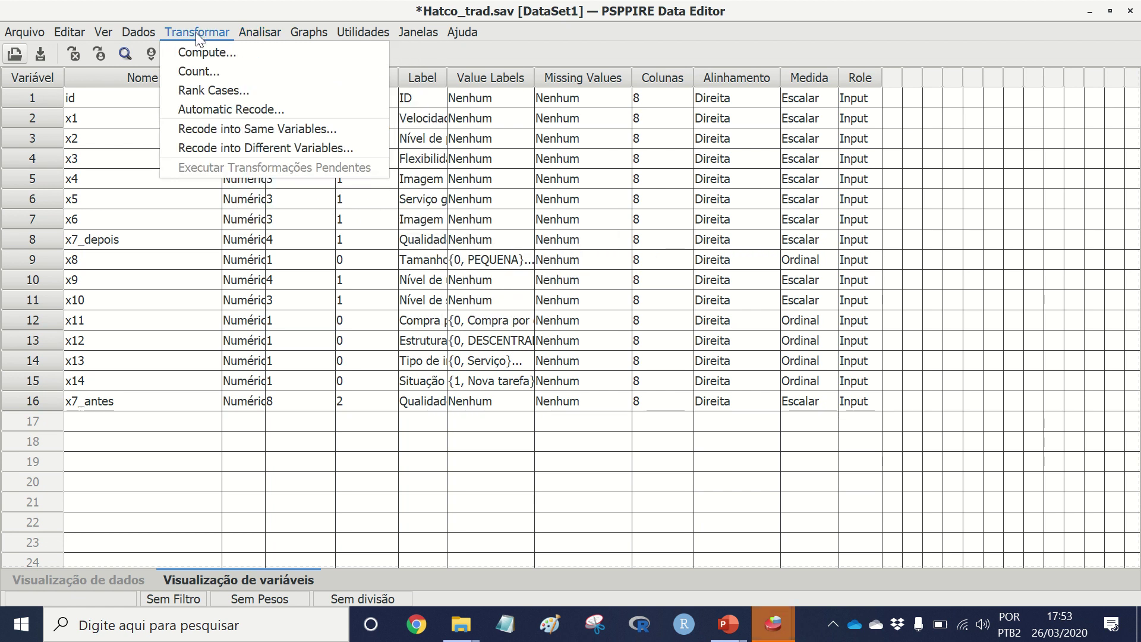
left_click(198, 50)
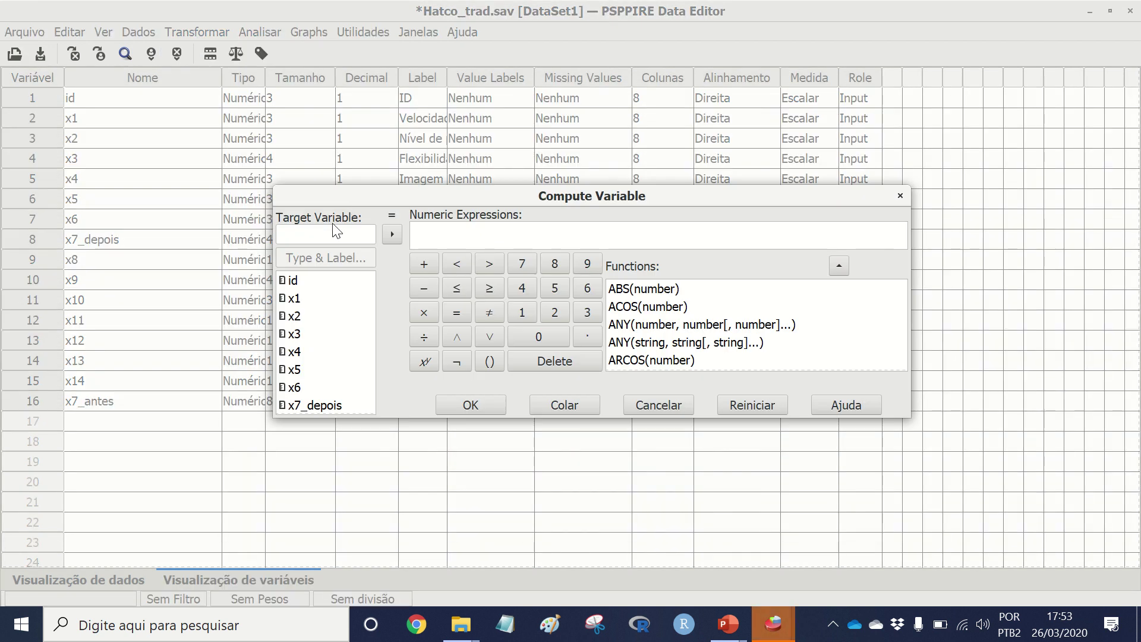
left_click(318, 233)
type("valor")
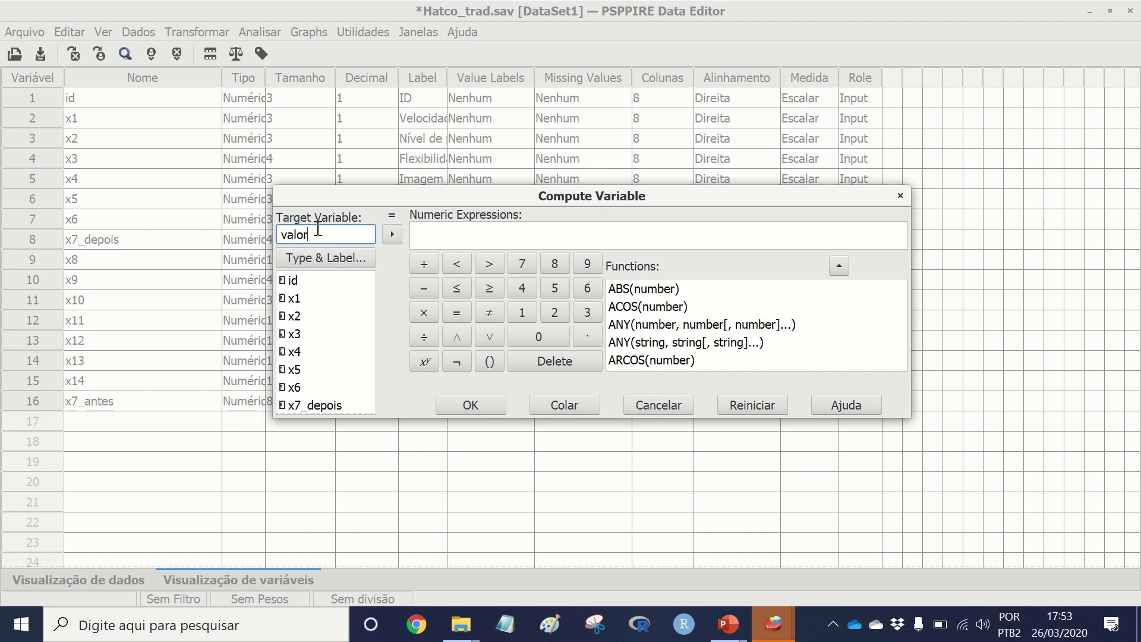
type("_8")
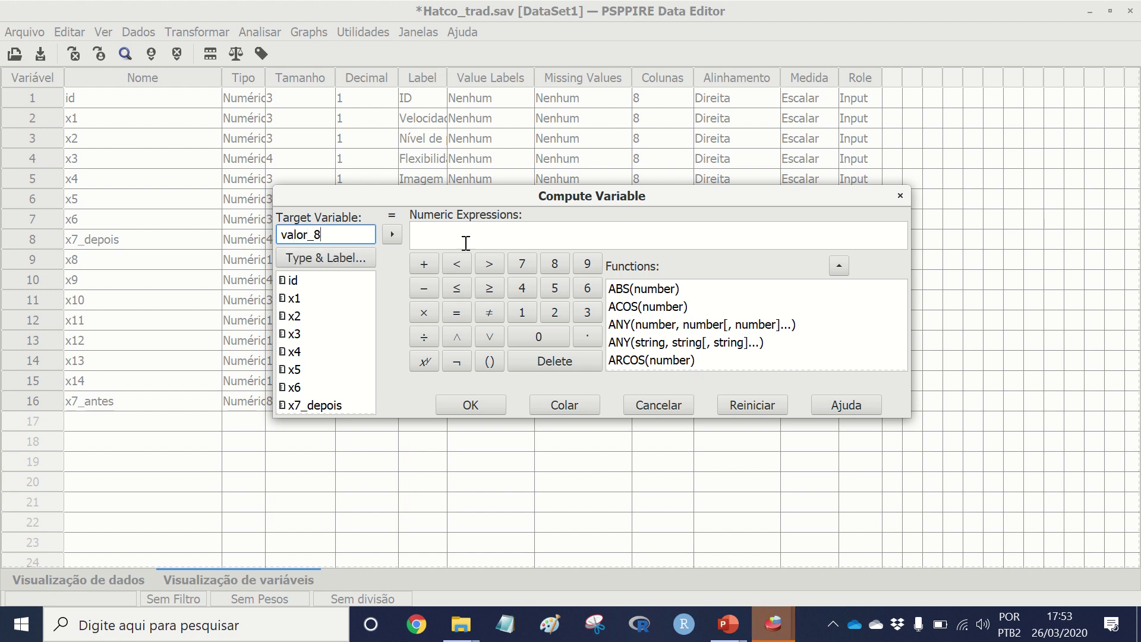
left_click(466, 243)
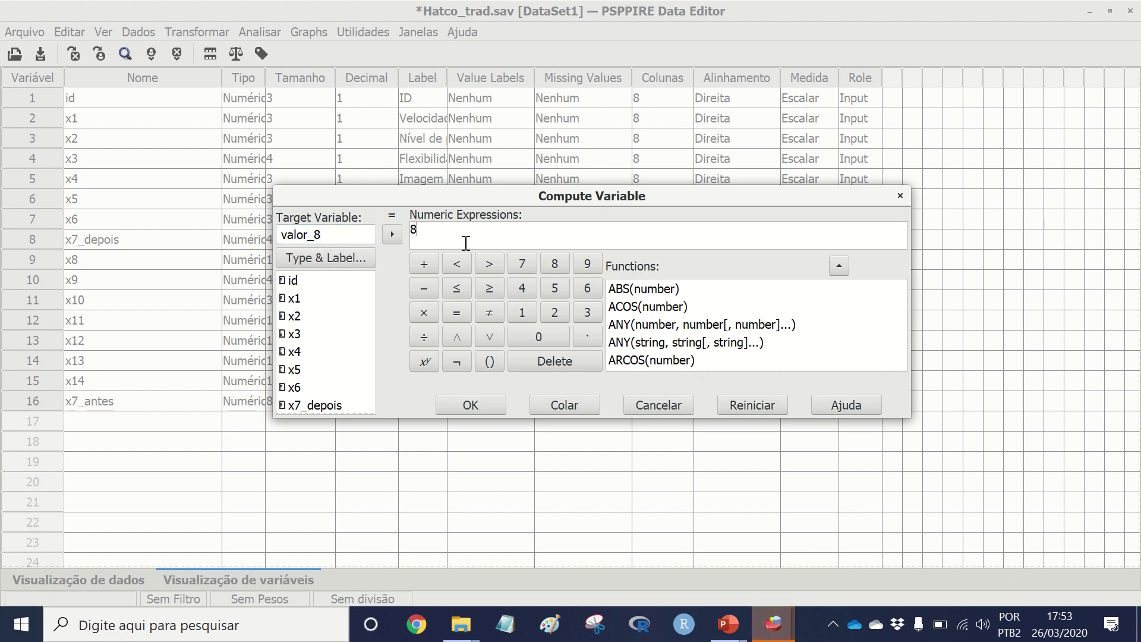
left_click(473, 405)
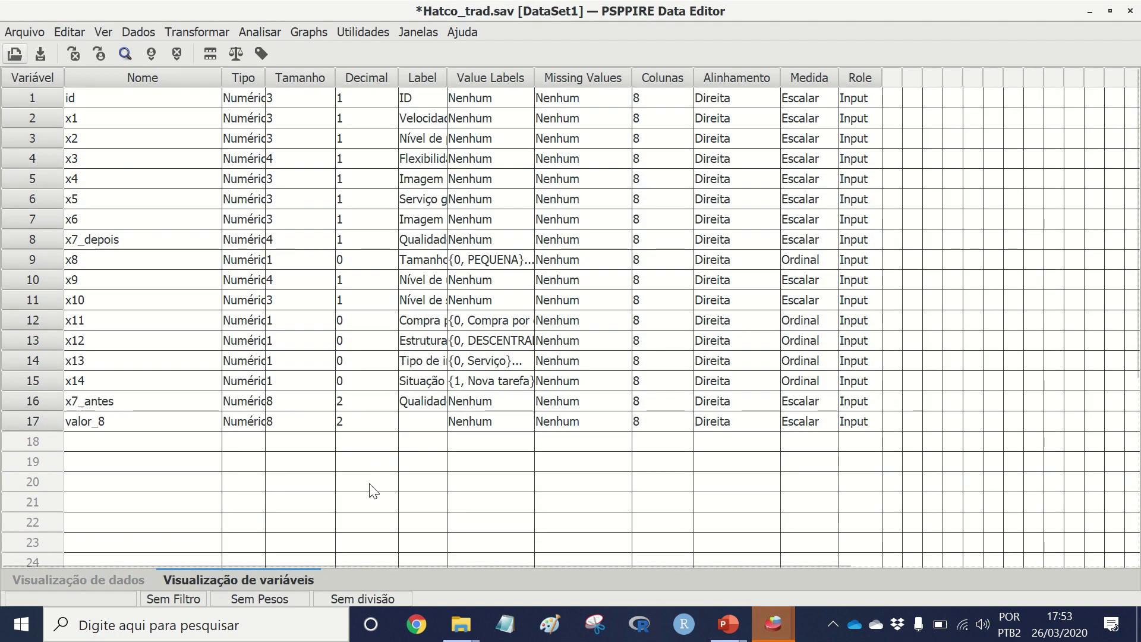
Step: Examine the valor_8 values in the data view and compare that column with x7_depois
left_click(110, 579)
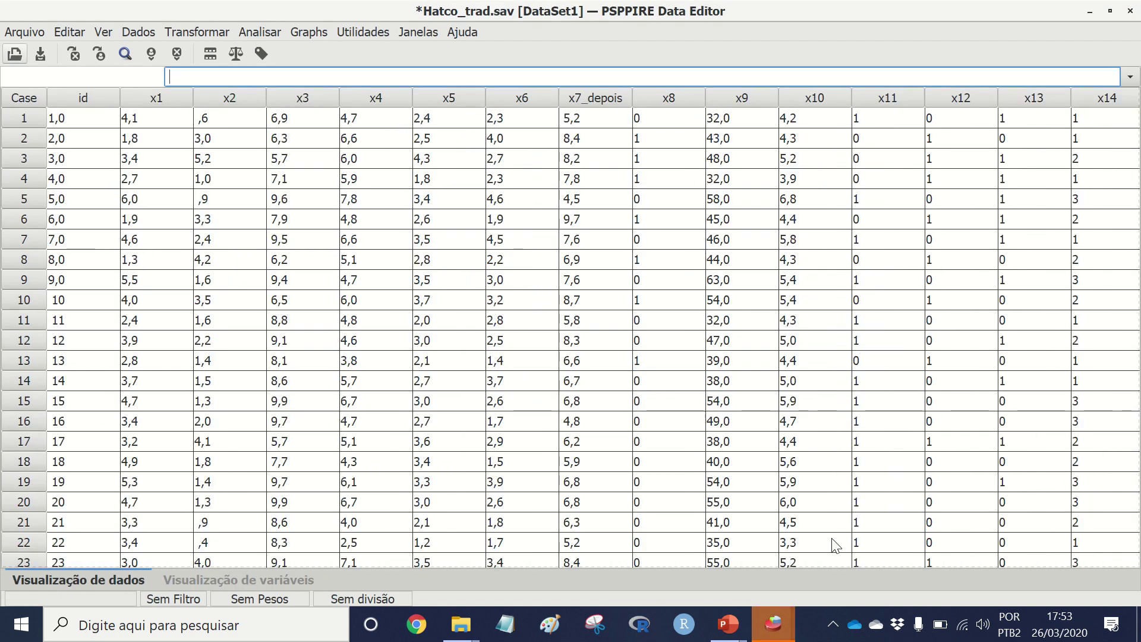
left_click_drag(148, 568, 329, 573)
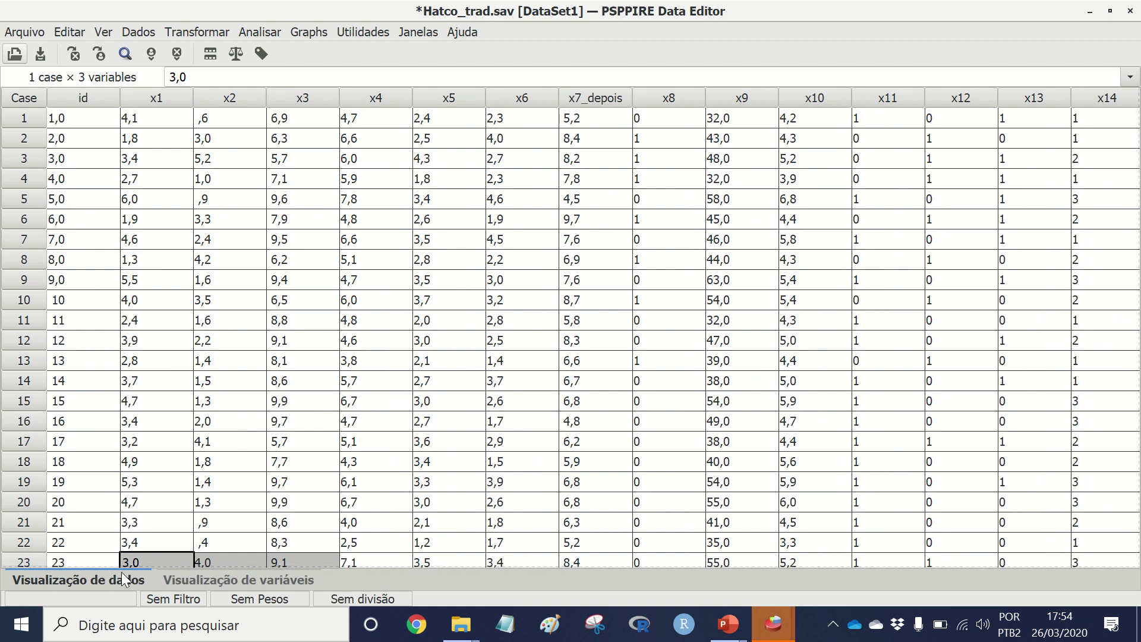
mouse_move(139, 565)
left_mouse_down()
mouse_move(123, 569)
mouse_move(155, 569)
left_mouse_up()
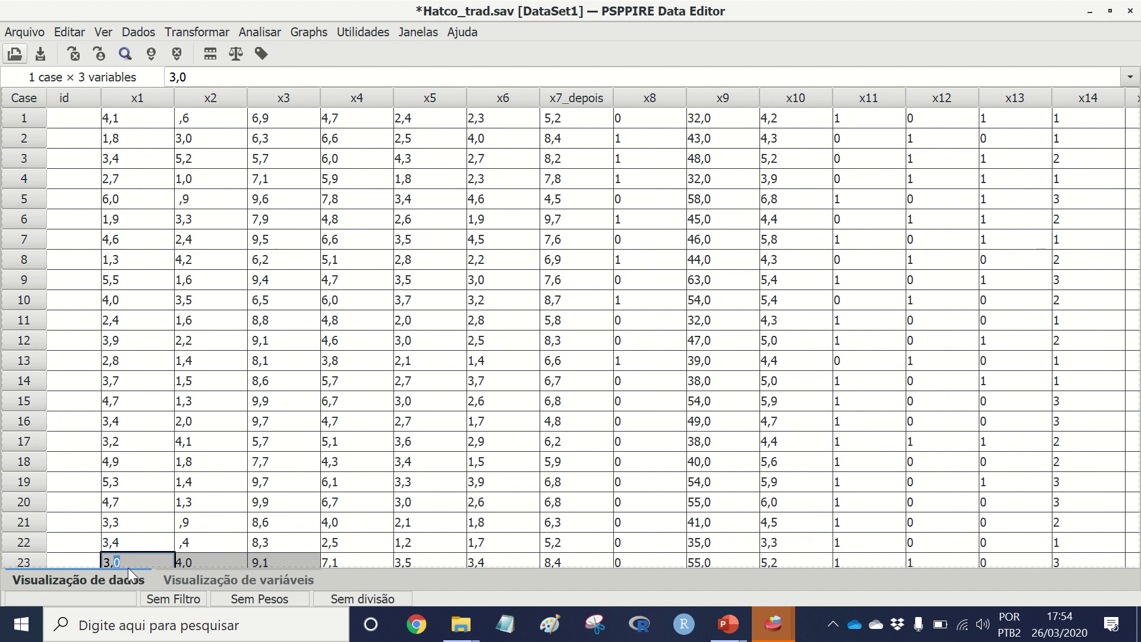
left_click(356, 461)
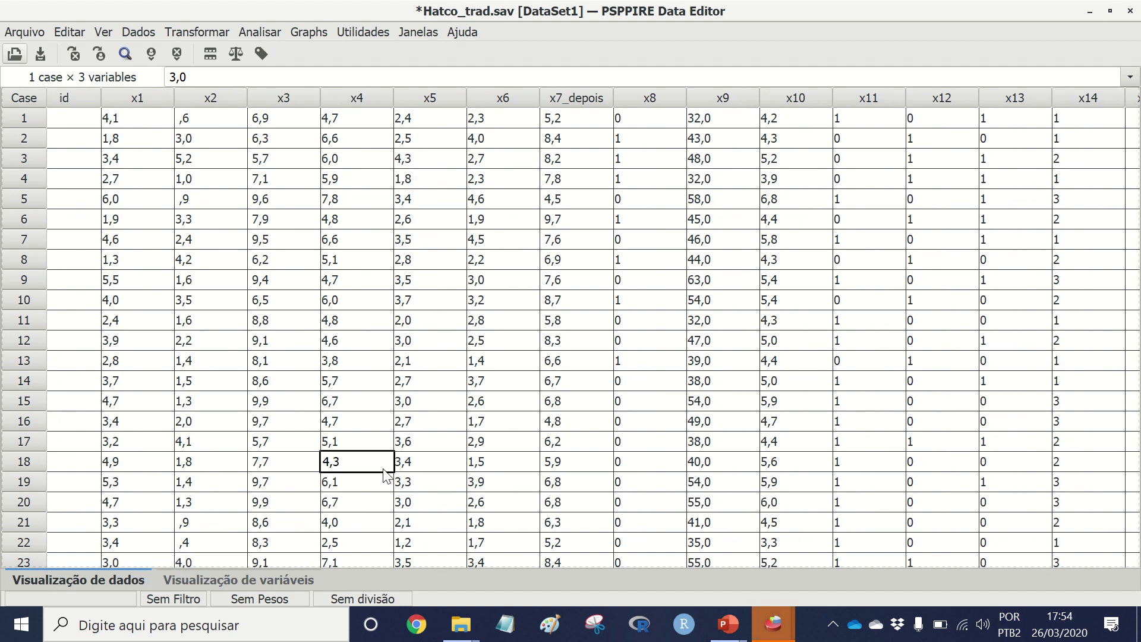
key("Right")
key("Right")
key("Right")
key("Right")
key("Right")
key("Right")
key("Right")
key("Right")
key("Right")
key("Right")
key("Right")
key("Right")
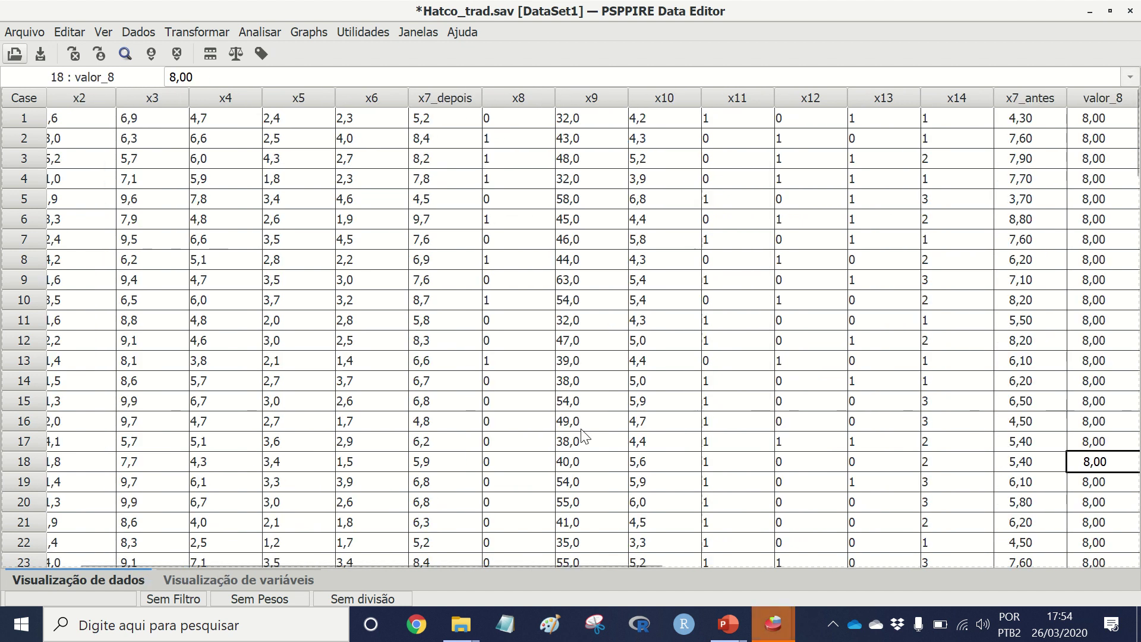
left_click(1116, 104)
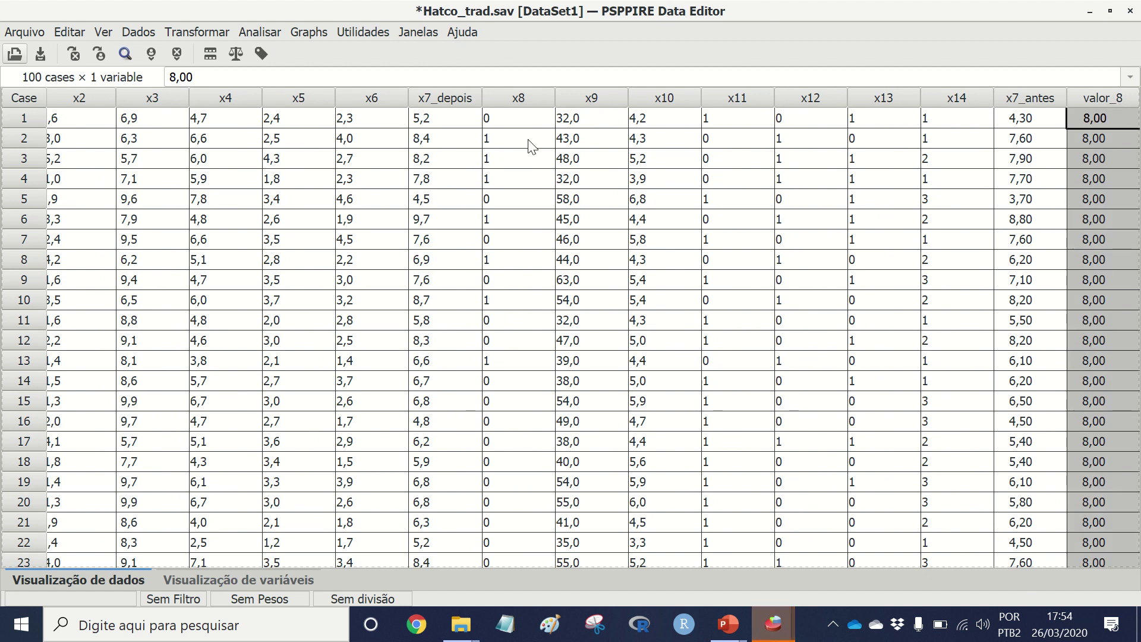
left_click(446, 106)
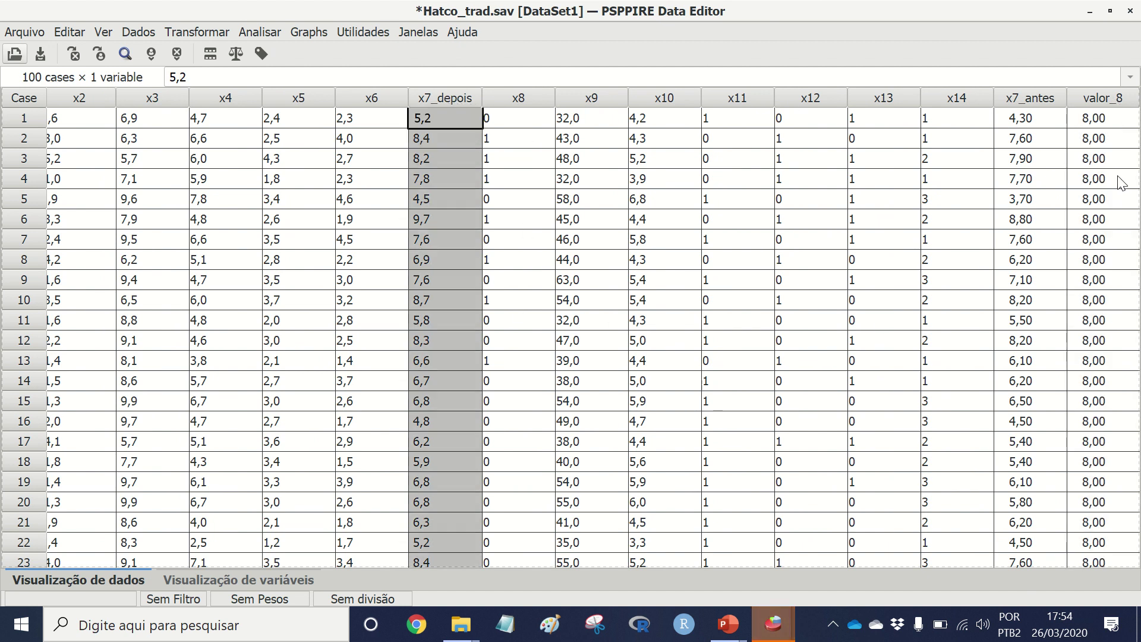
Step: Run a nonparametric Wilcoxon two-related-samples test on the pair x7_depois and valor_8
left_click(259, 35)
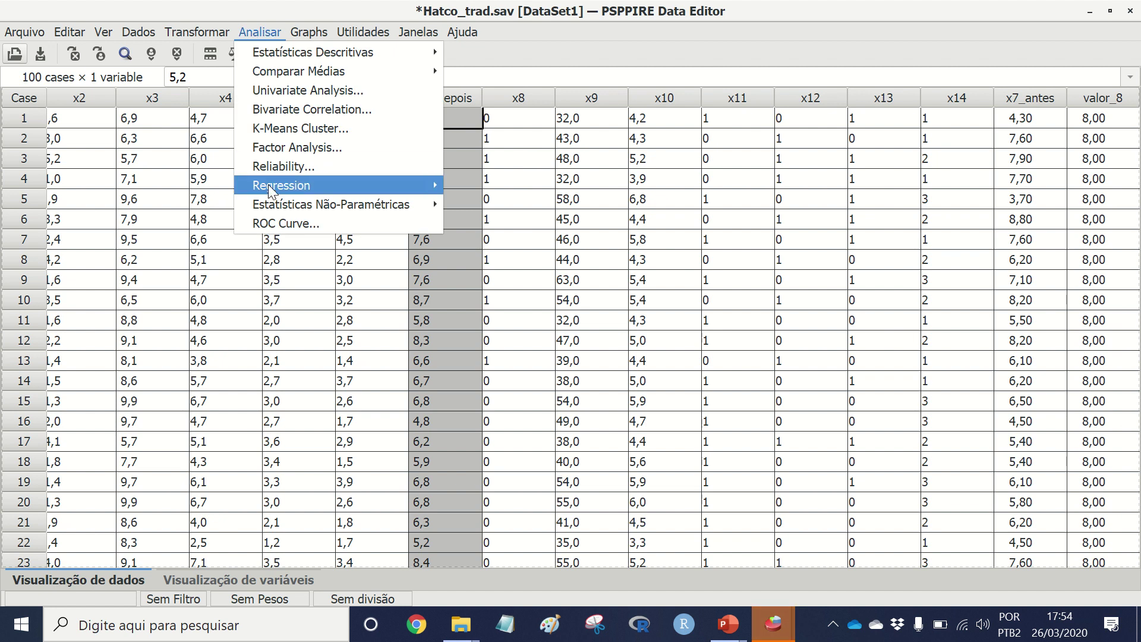
mouse_move(309, 206)
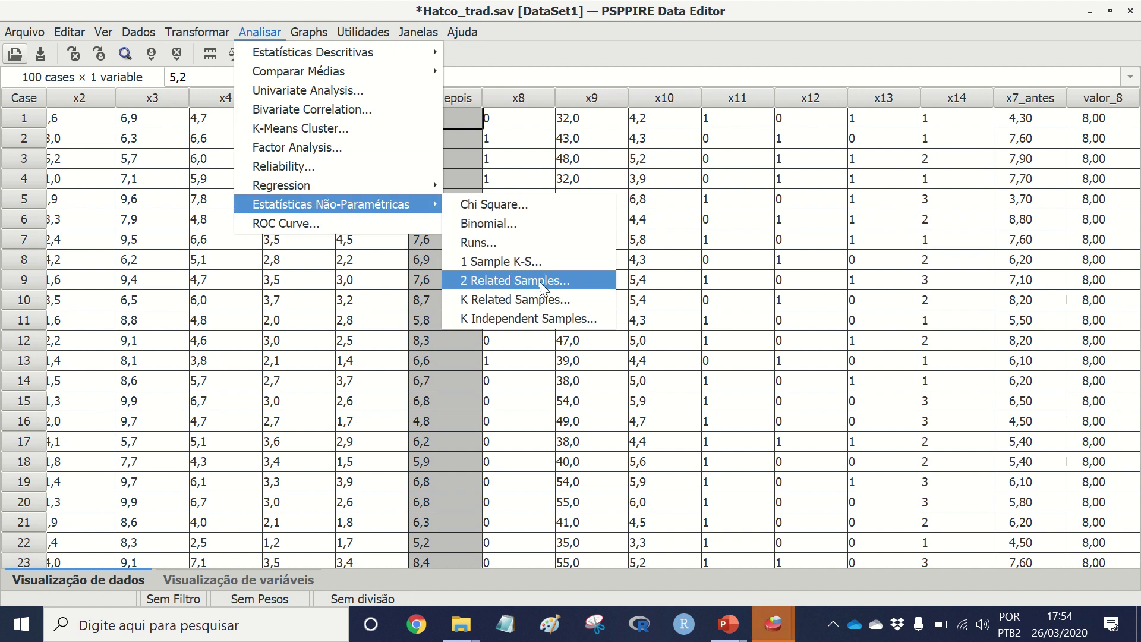
left_click(562, 284)
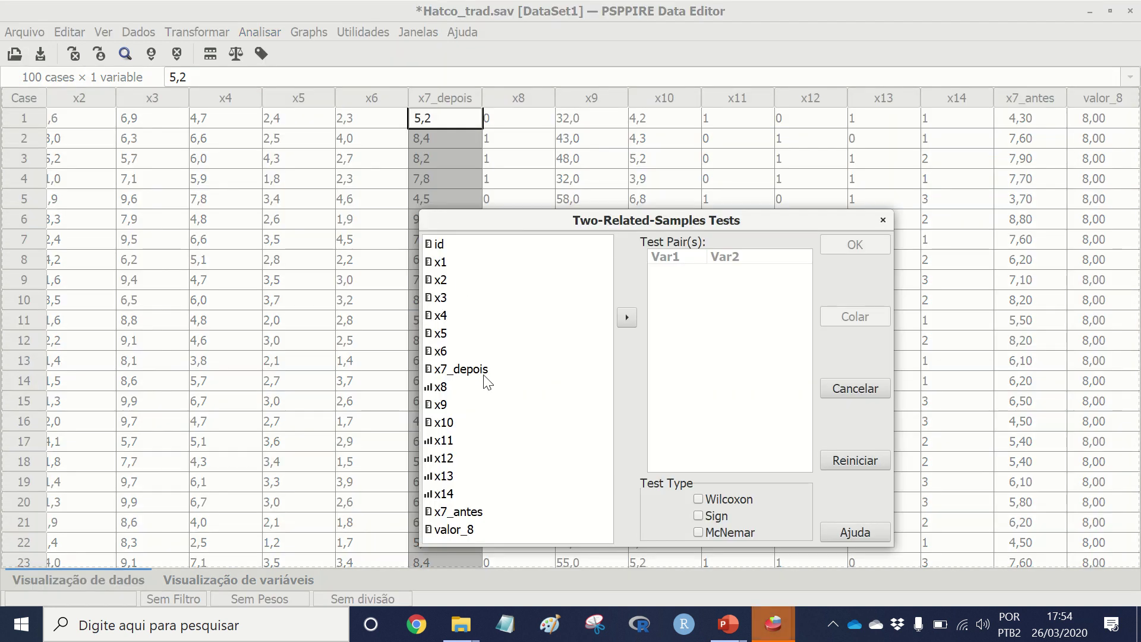
left_click(475, 370)
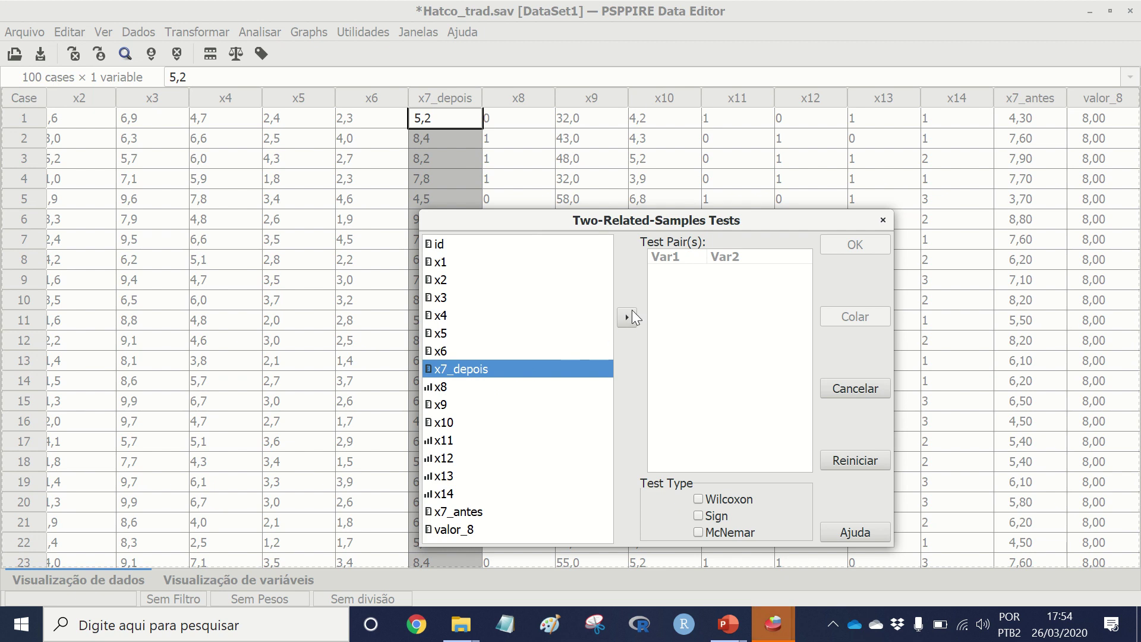
left_click(627, 317)
left_click(469, 512)
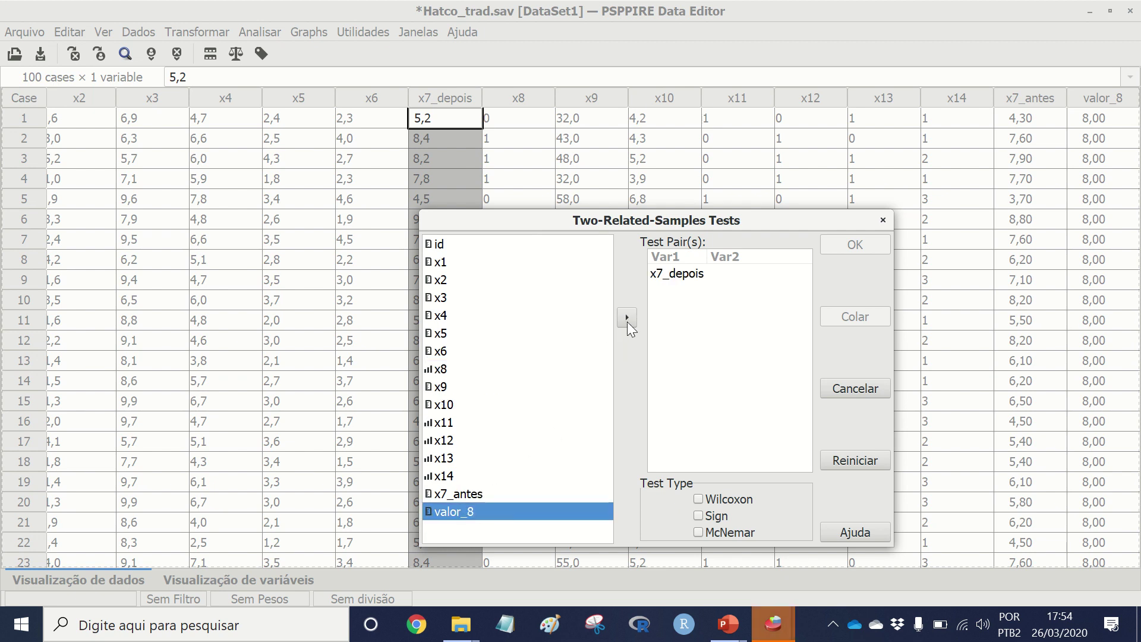
left_click(626, 317)
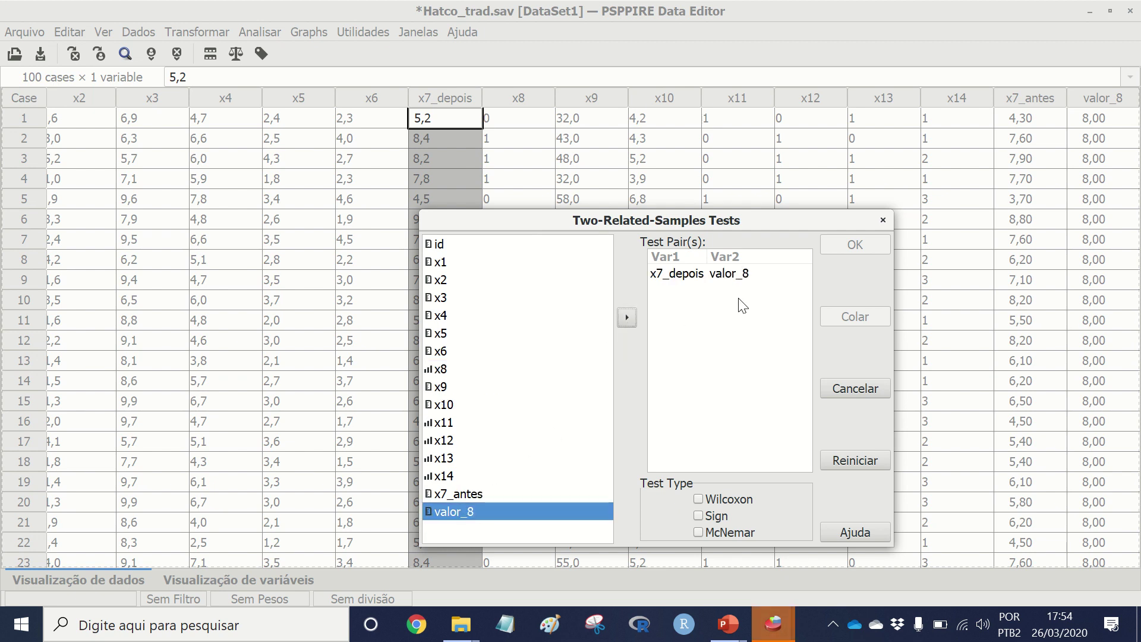
left_click(713, 500)
left_click(855, 244)
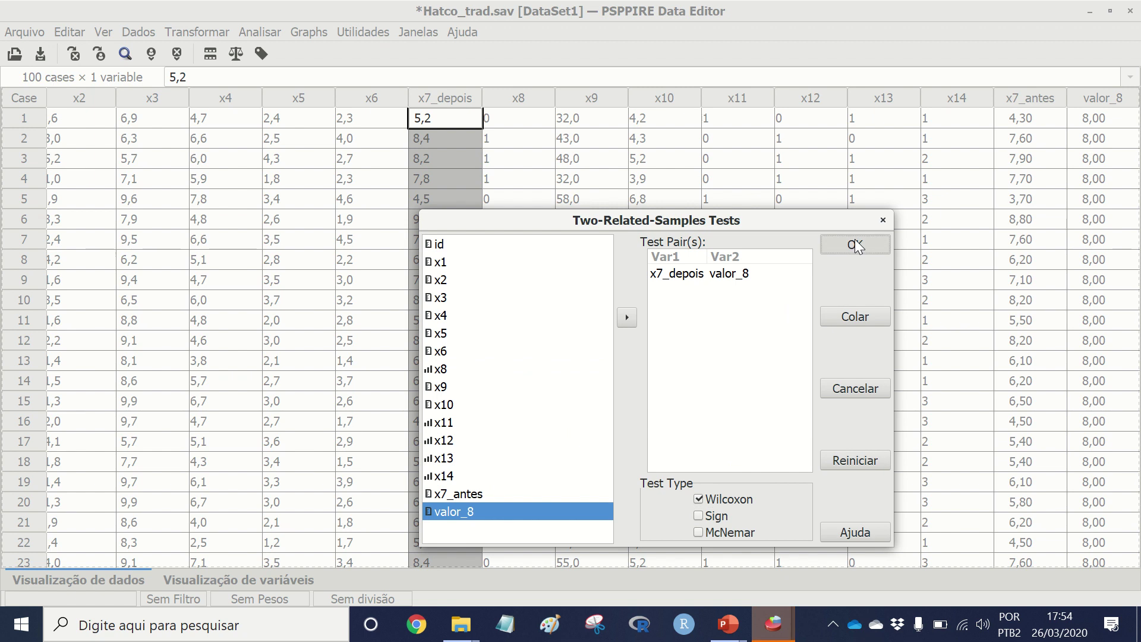
Step: Examine the Wilcoxon ranks and test statistics in the Output Viewer, and switch to the aula8_V4.ppt slide in PowerPoint
left_click(777, 632)
left_click(814, 568)
scroll(559, 424, "down", 15)
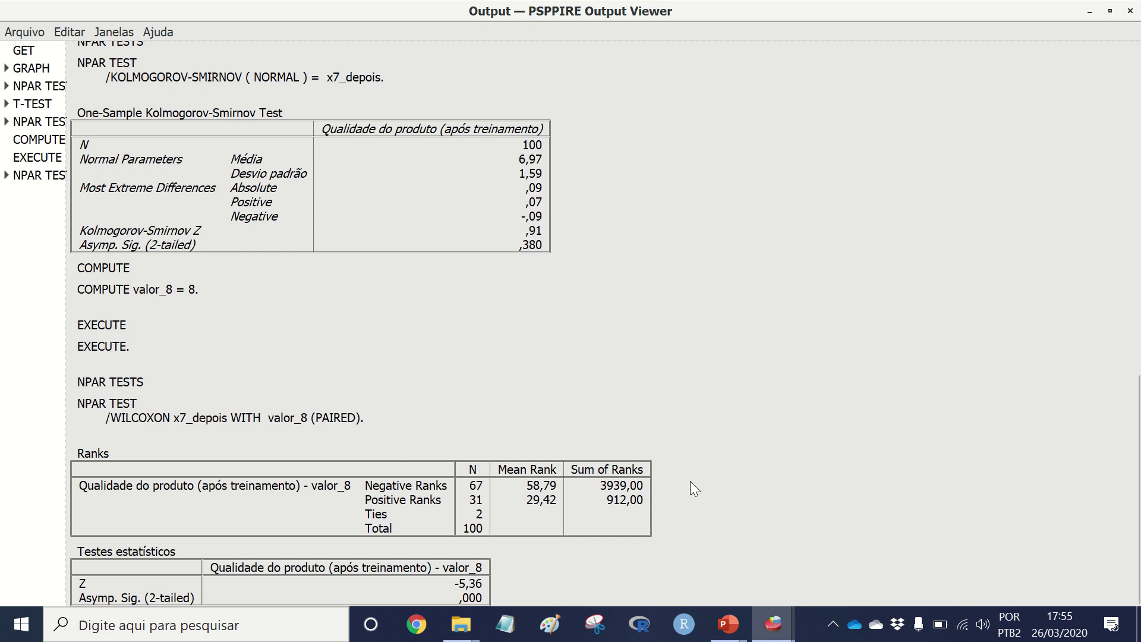
mouse_move(728, 624)
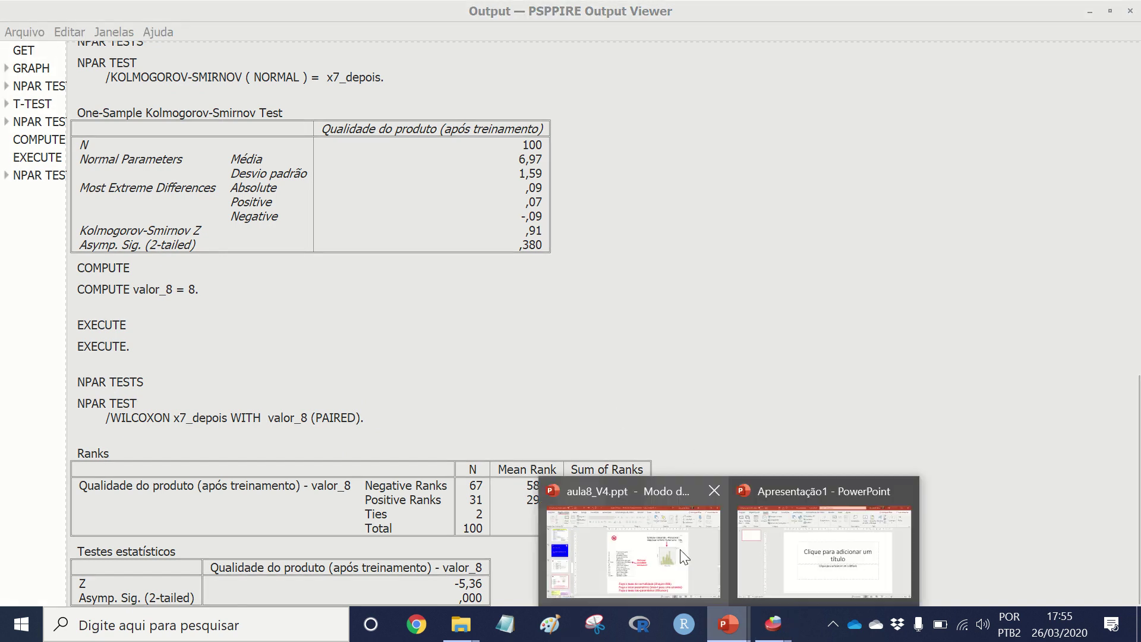
left_click(684, 535)
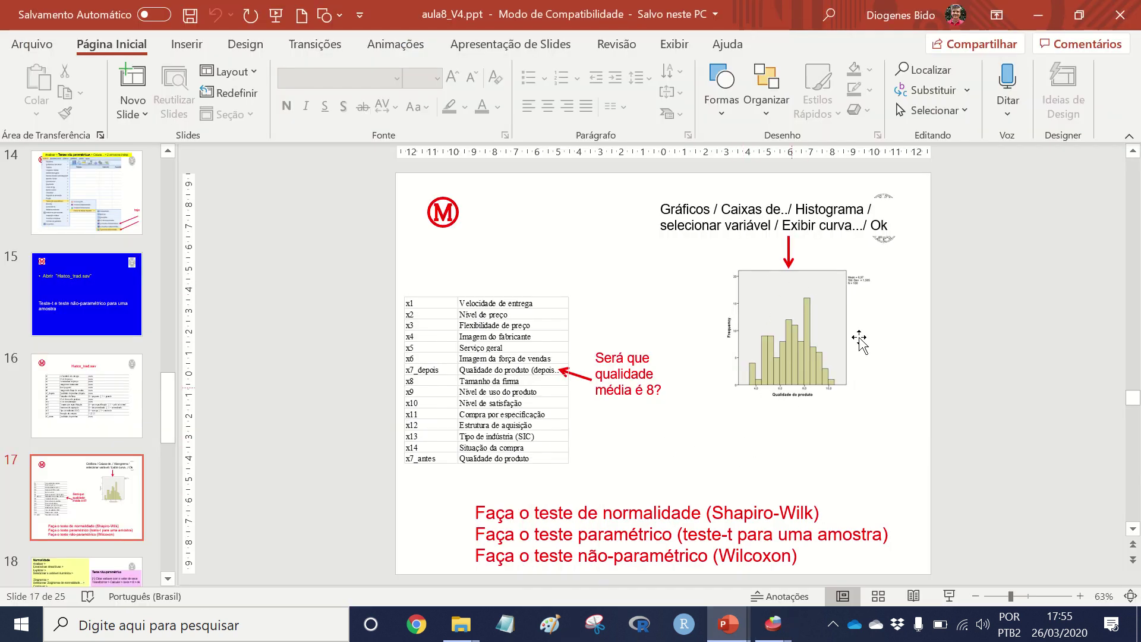